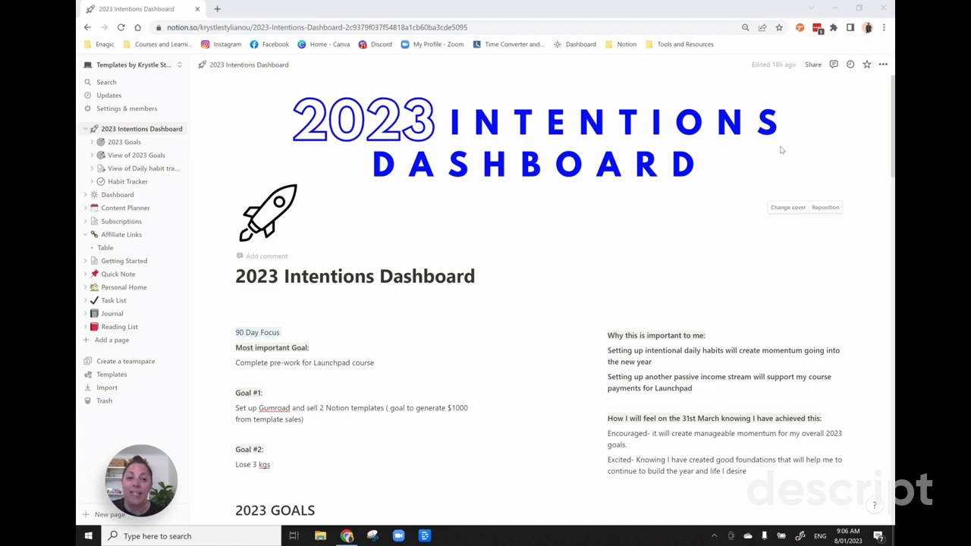
Step: Browse the cover image sources for the 2023 Intentions Dashboard page, covering the gallery, Unsplash and file upload
click(790, 213)
click(789, 209)
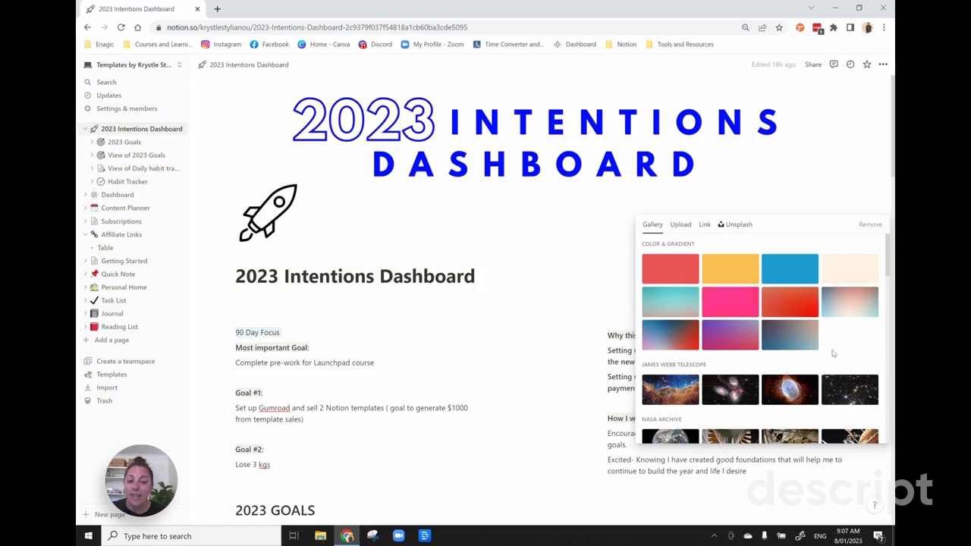
scroll(791, 363, down, 6)
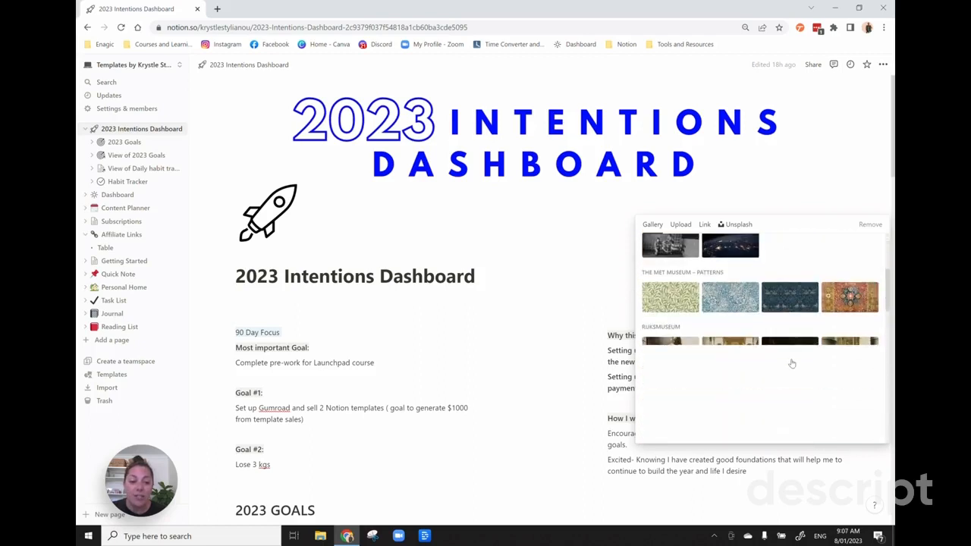
scroll(791, 363, up, 6)
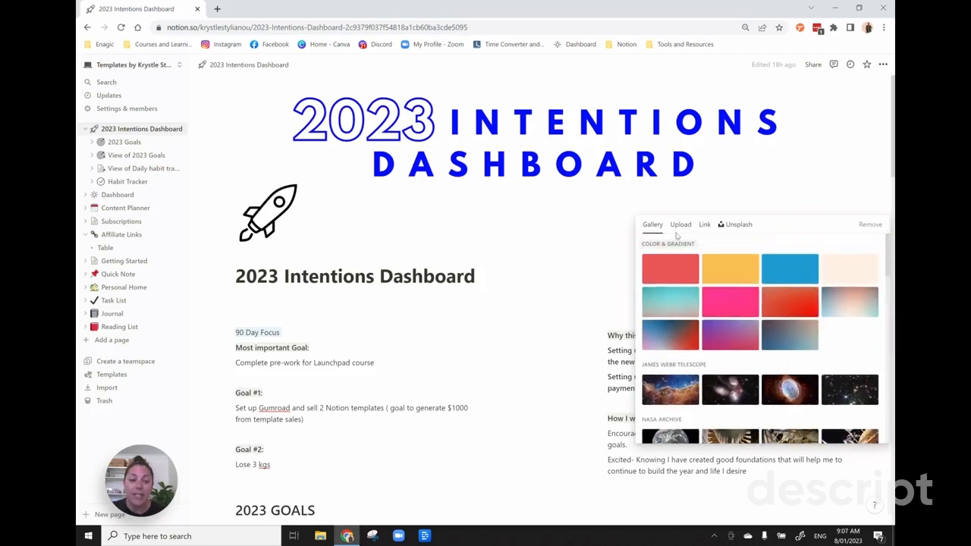
click(741, 228)
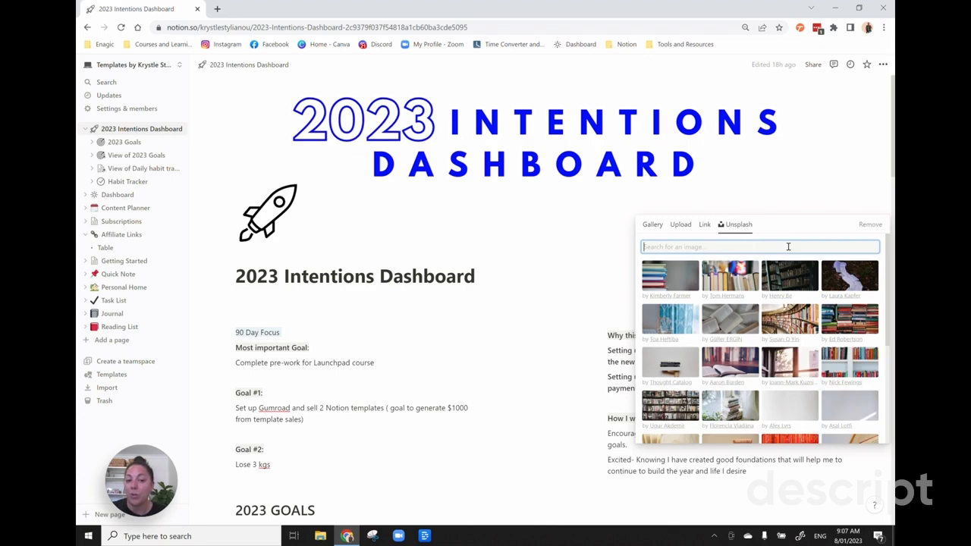
scroll(788, 332, down, 3)
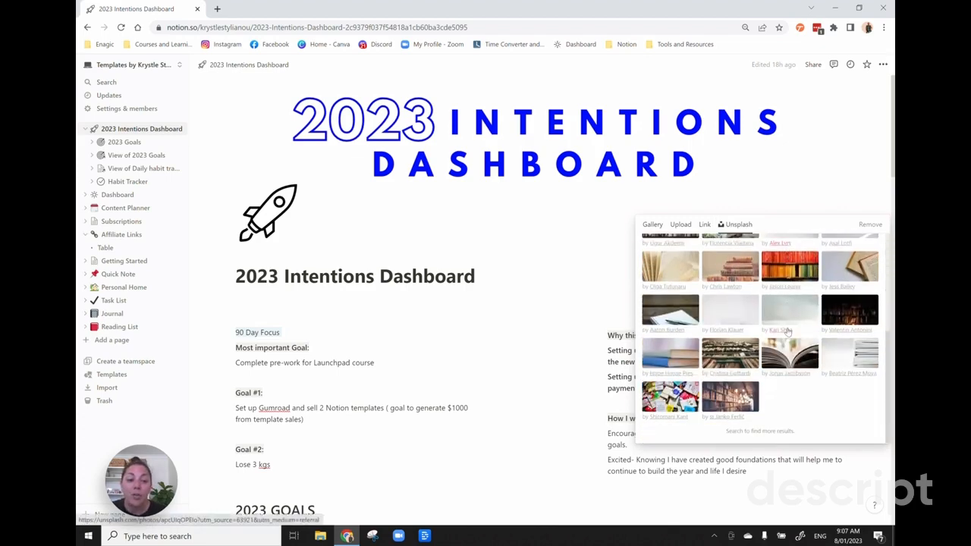
scroll(788, 332, up, 3)
click(681, 225)
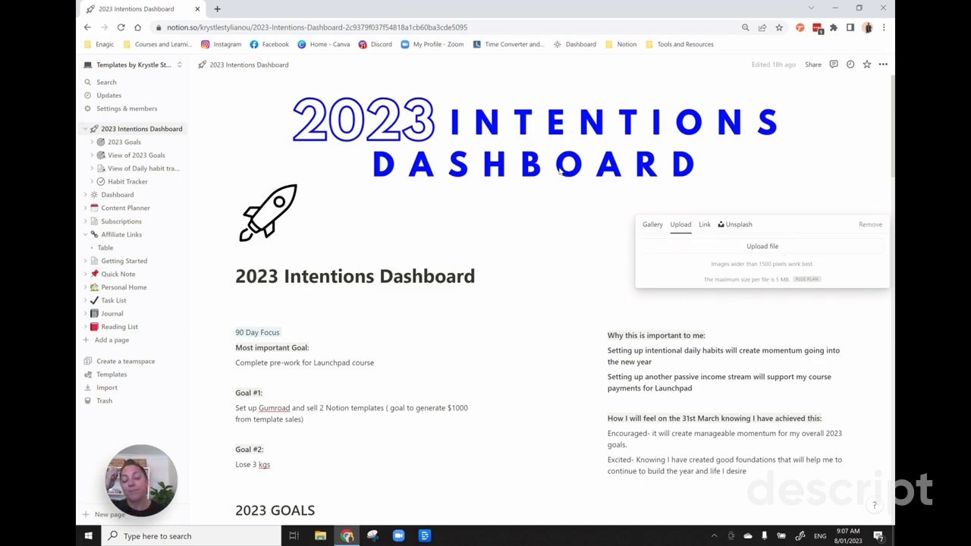
click(211, 164)
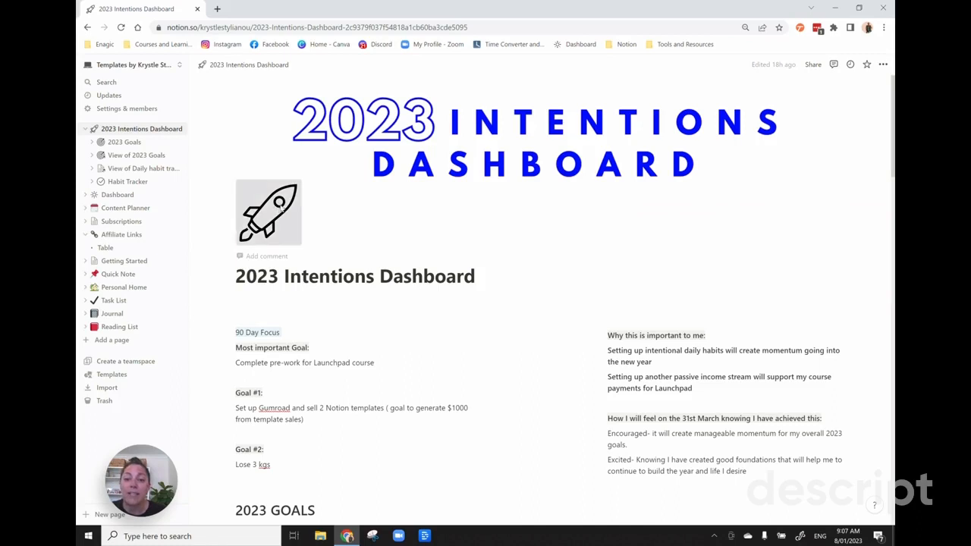
Step: Review the choices for the page's rocket icon among emojis, built-in icons and custom images
click(289, 221)
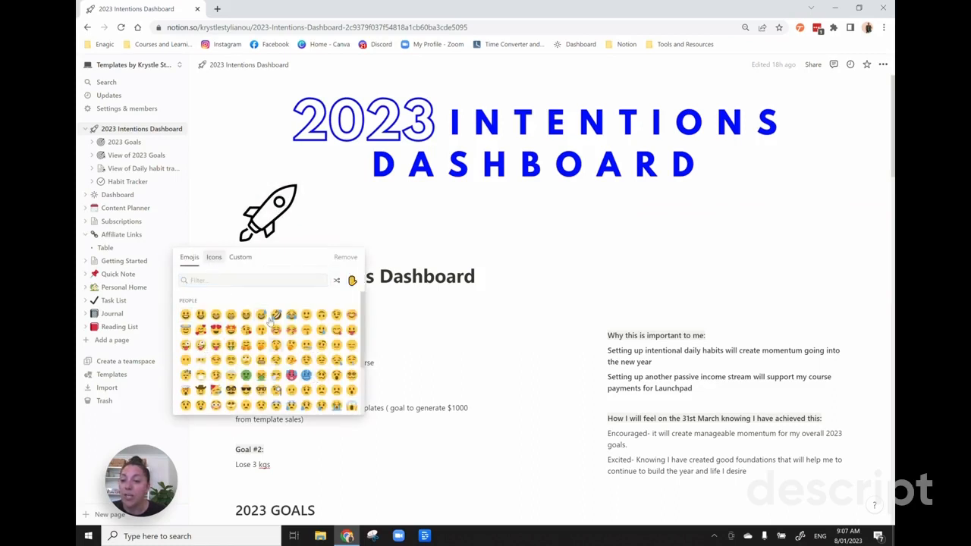
click(214, 258)
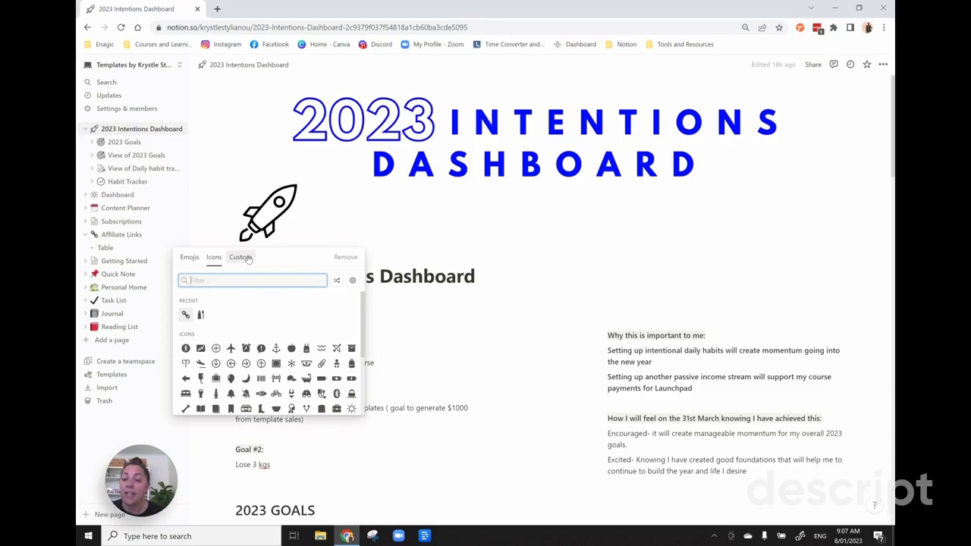
click(241, 258)
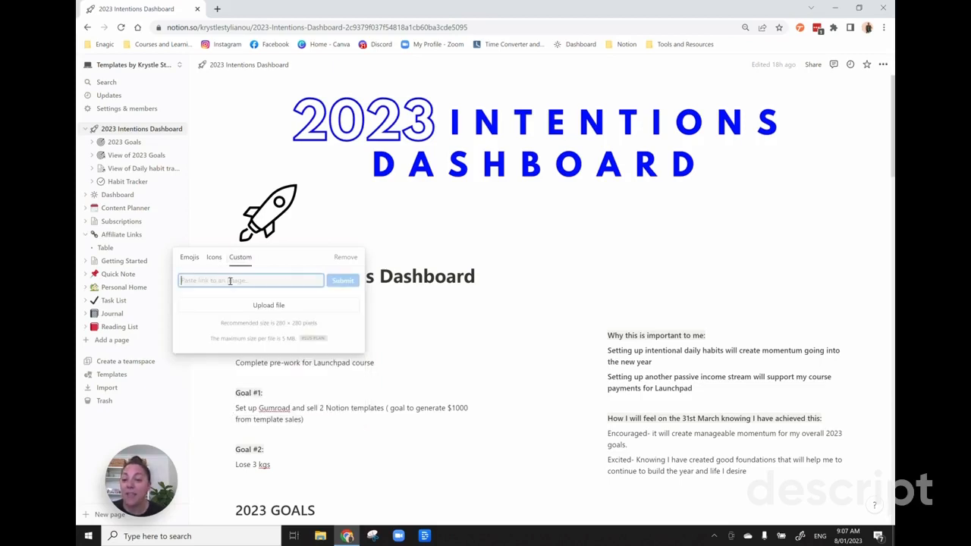
click(332, 241)
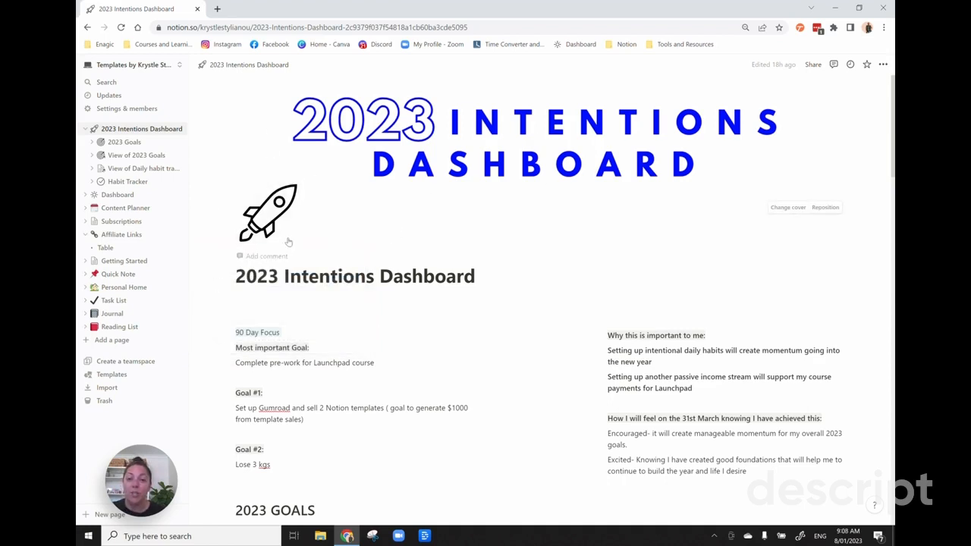
Step: Examine the block type and color options available for the "90 Day Focus" text
scroll(228, 314, down, 1)
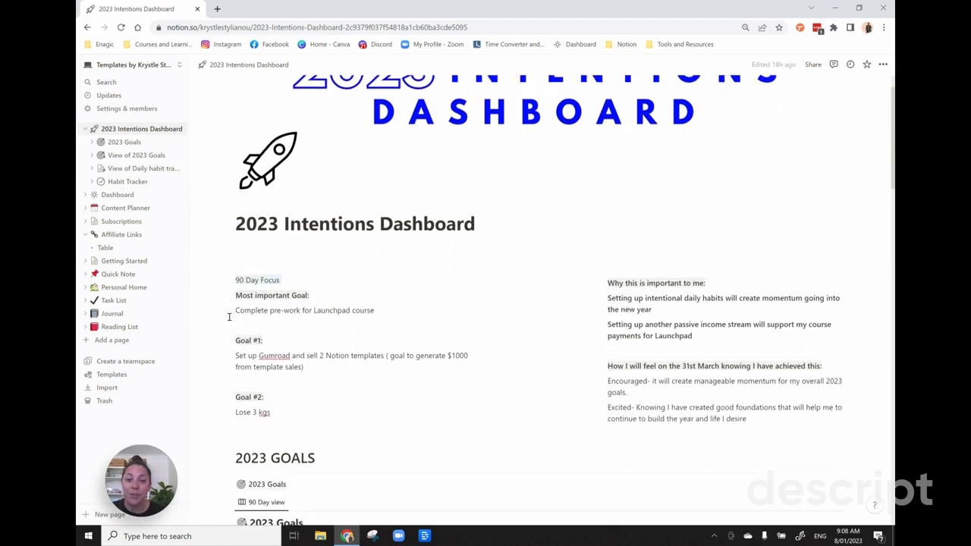
scroll(228, 317, down, 1)
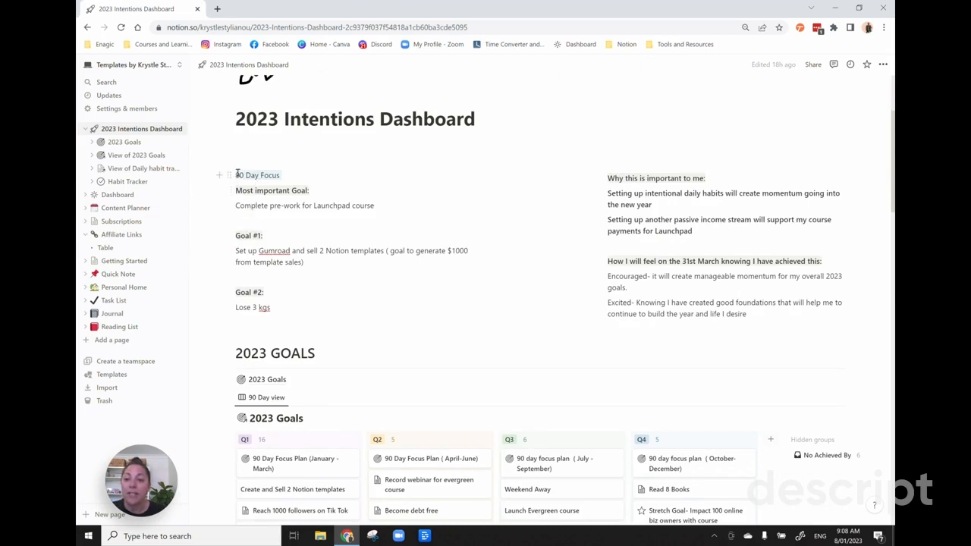
drag(236, 174, 284, 173)
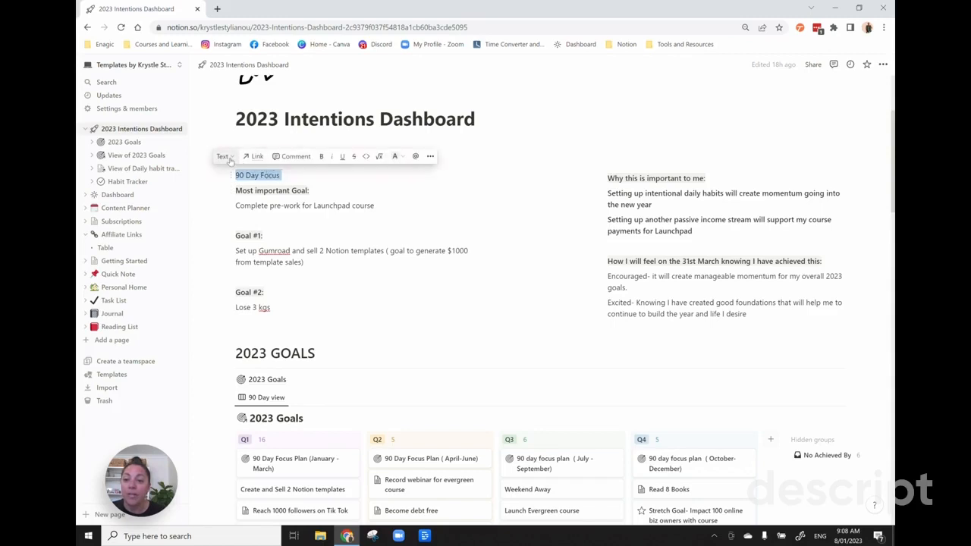
click(228, 157)
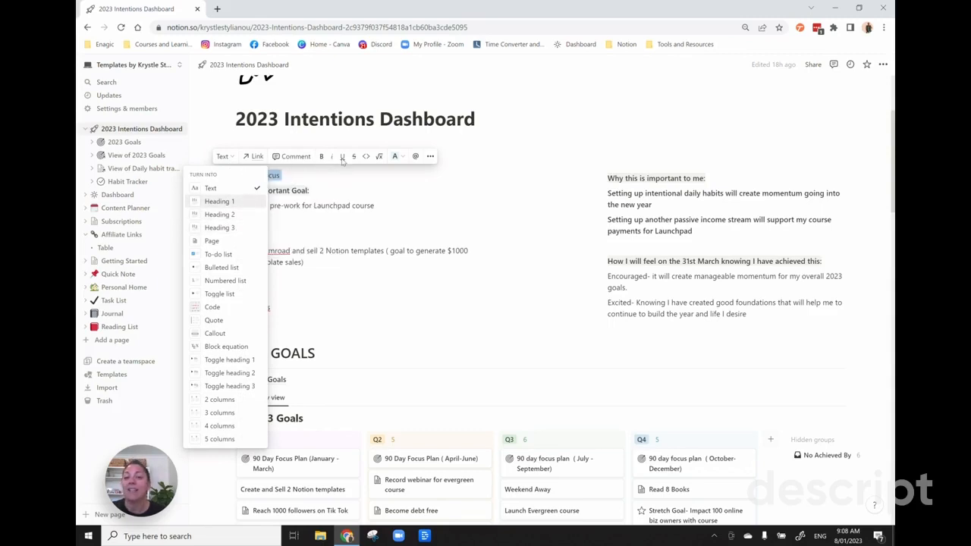
click(401, 157)
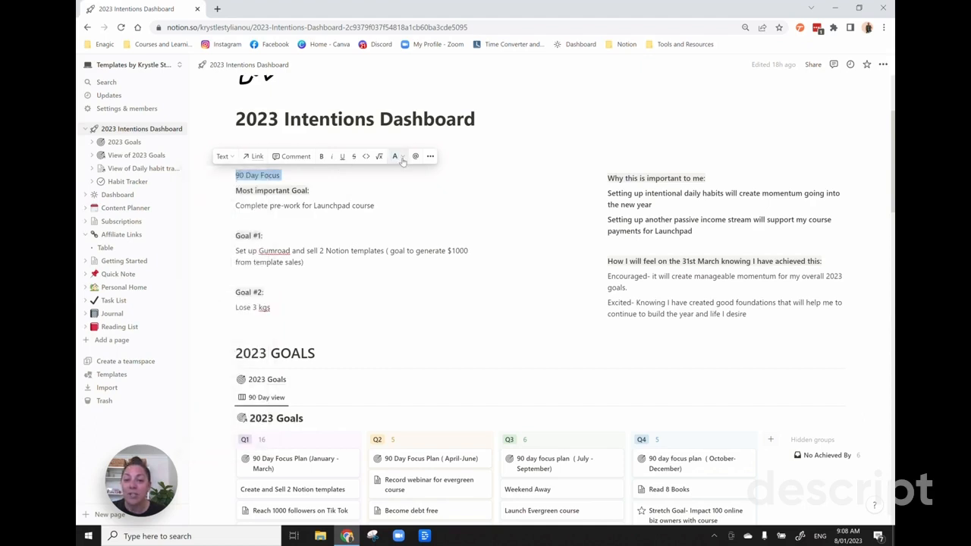
click(400, 157)
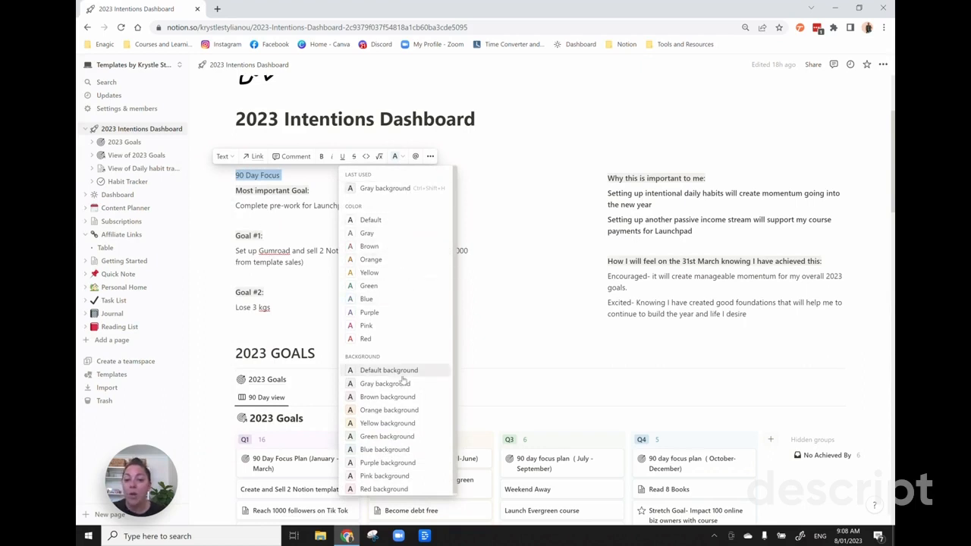
click(490, 147)
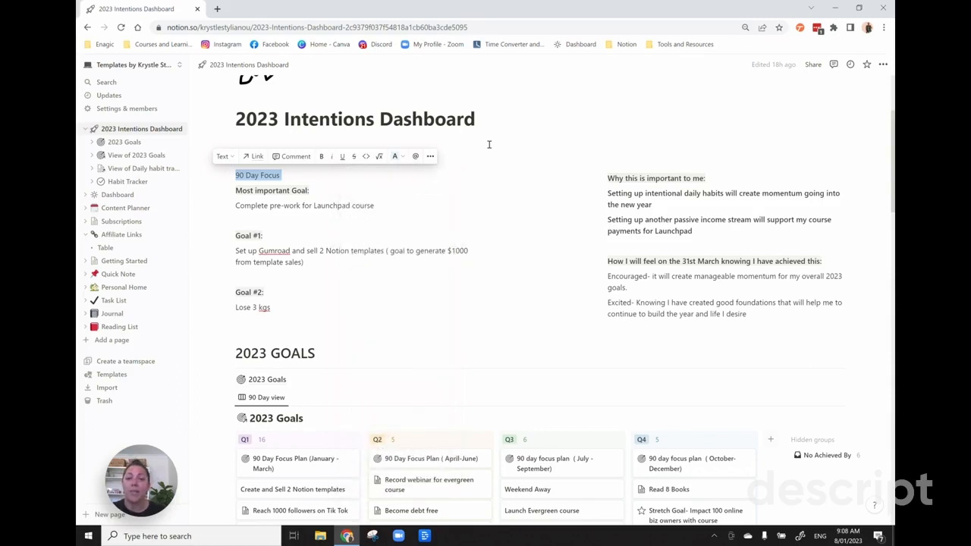
click(489, 144)
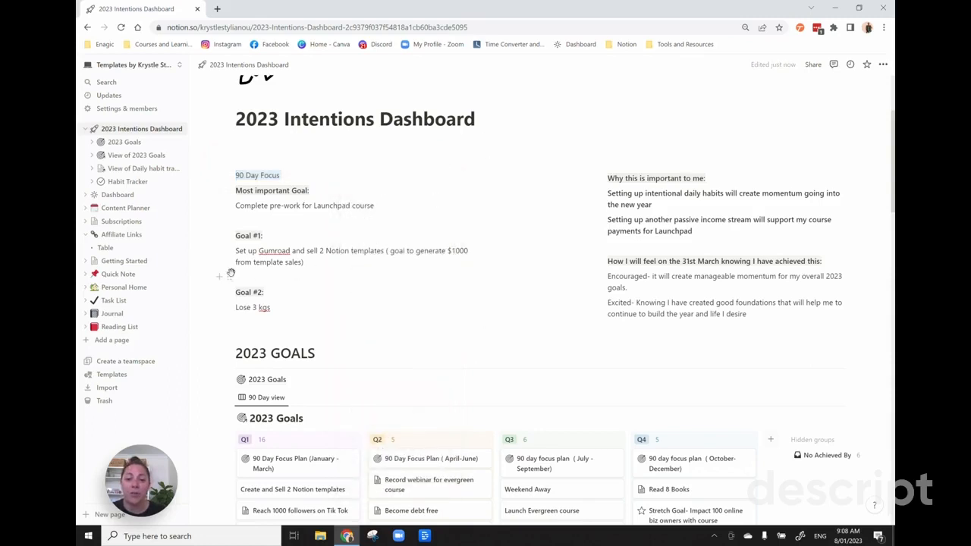
Step: Look over the dashboard's quarterly 2023 Goals board and the Daily habit tracker below it
scroll(228, 274, down, 1)
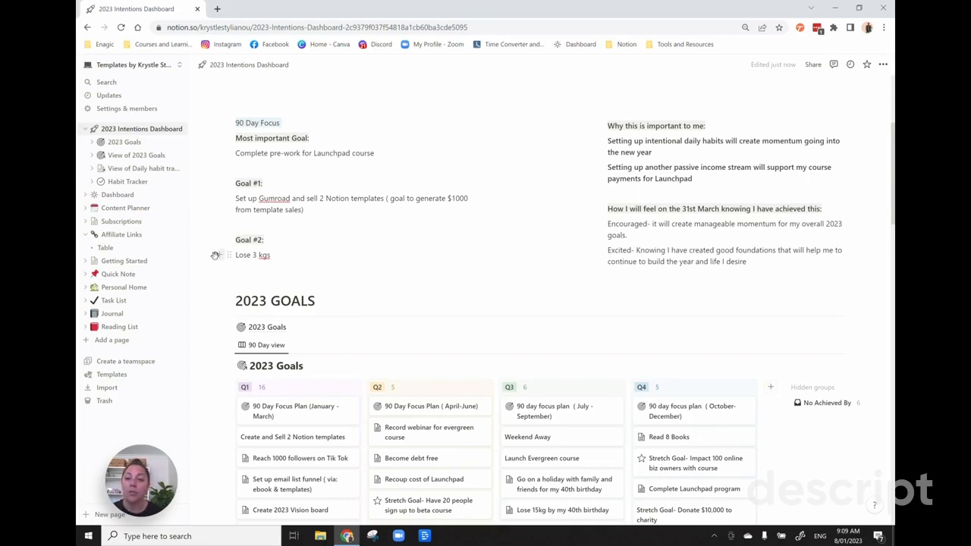
scroll(213, 258, down, 3)
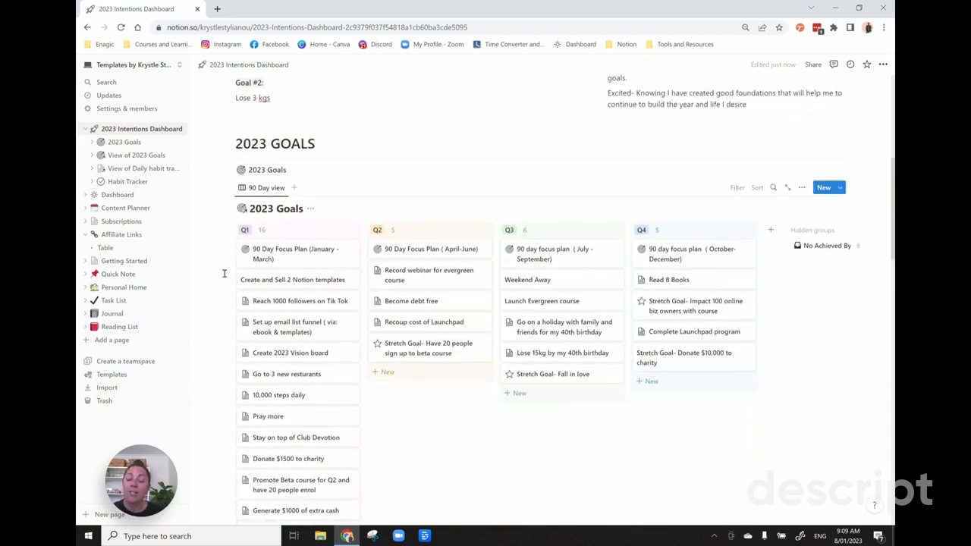
scroll(225, 274, down, 2)
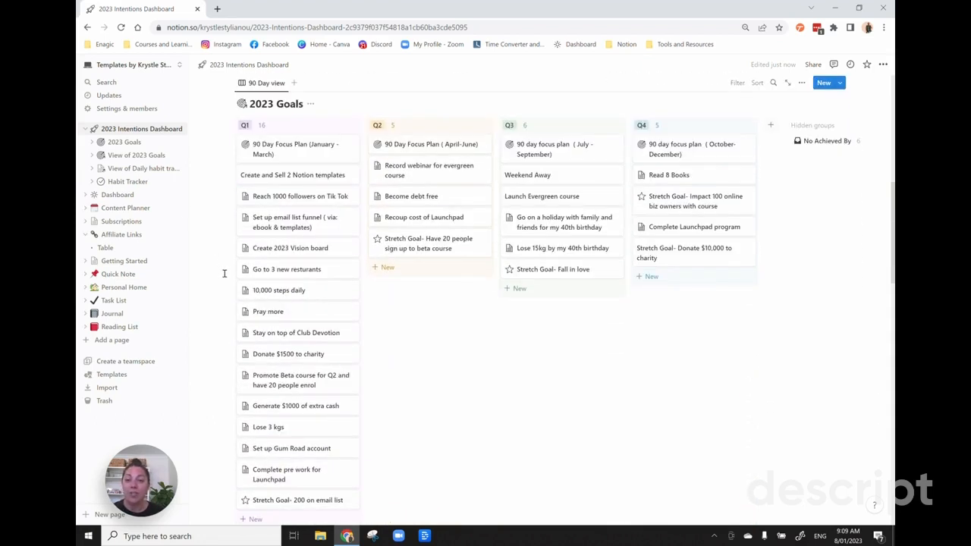
scroll(225, 274, down, 1)
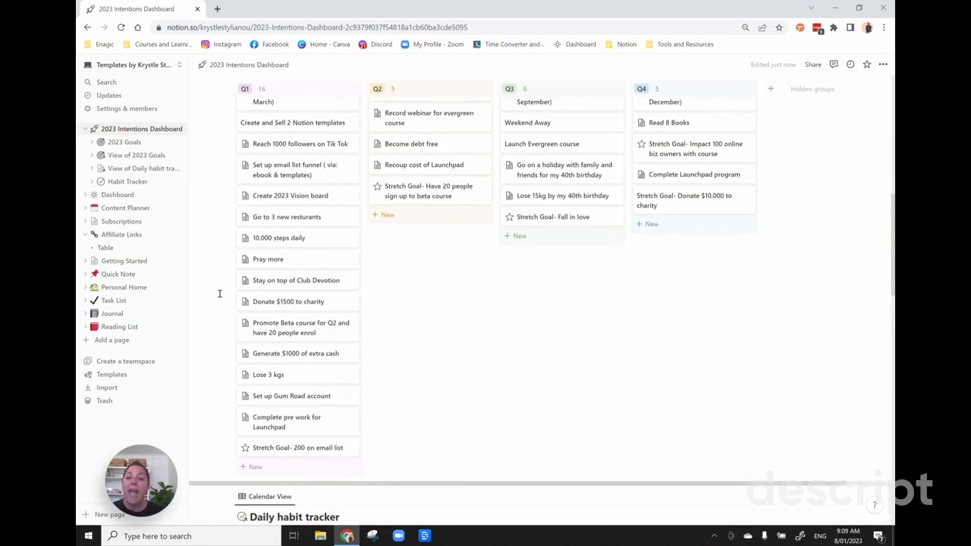
scroll(220, 294, down, 3)
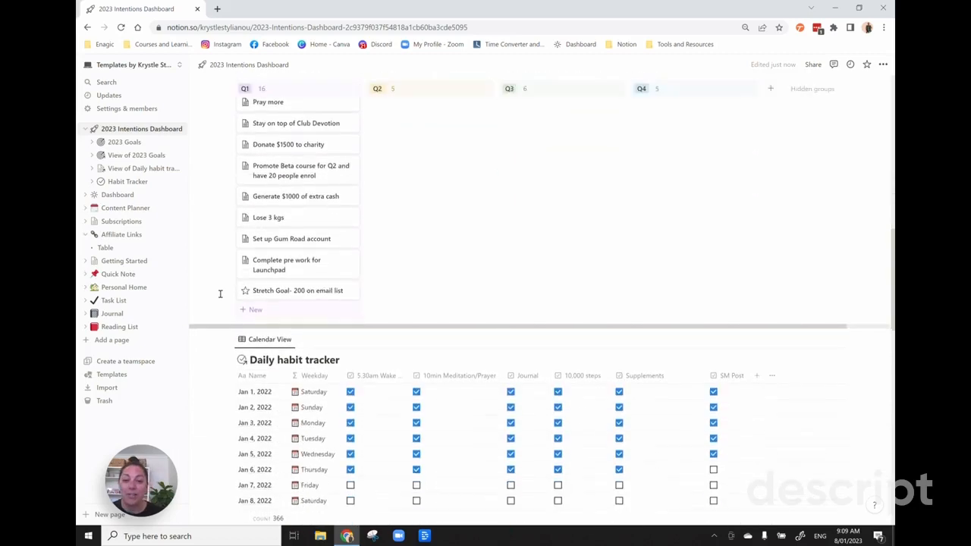
scroll(220, 295, up, 2)
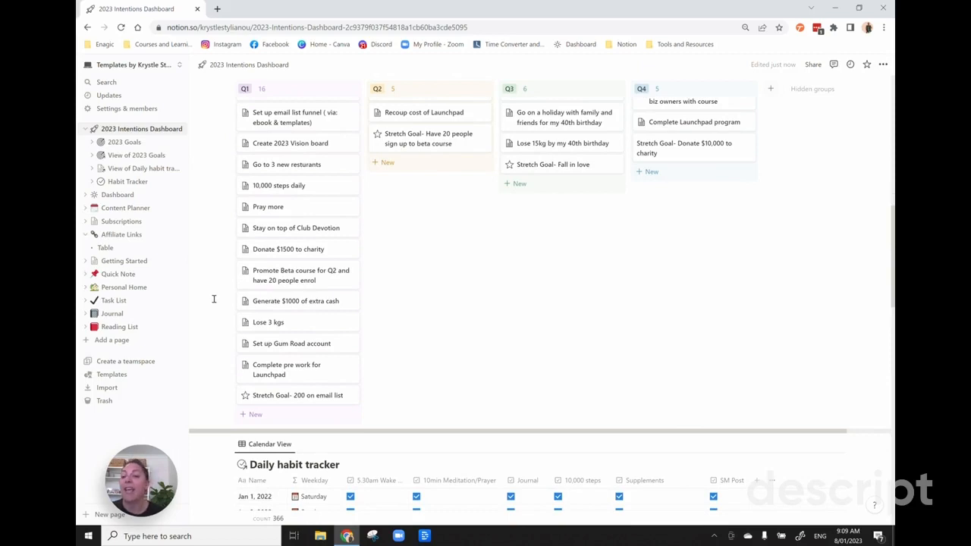
scroll(213, 298, down, 3)
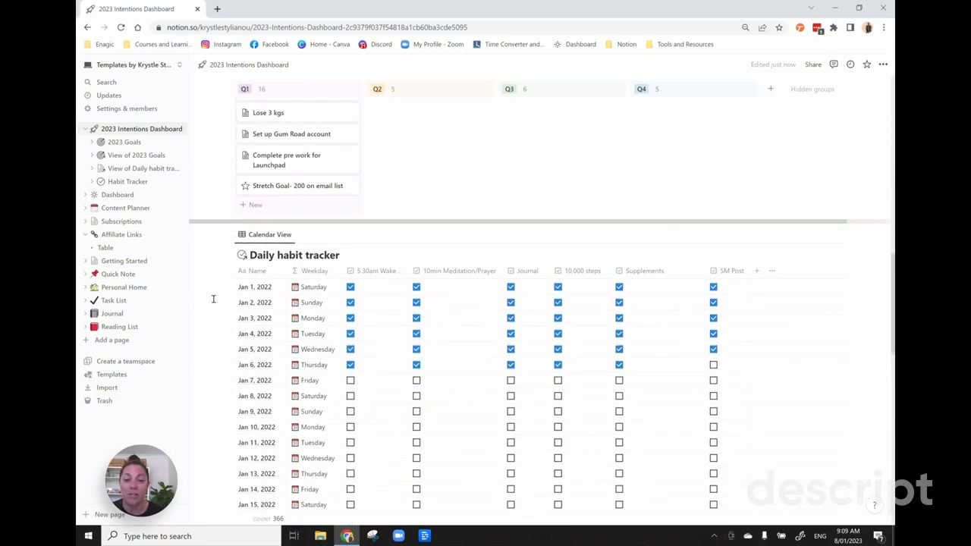
scroll(213, 299, up, 2)
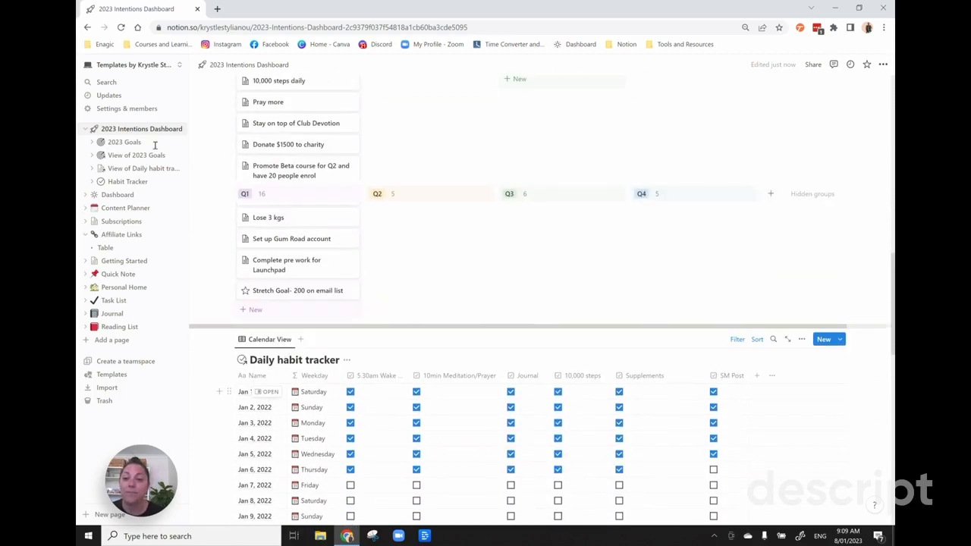
Step: Open the 2023 Goals subpage of the 2023 Intentions Dashboard and look over its goals by category
click(84, 130)
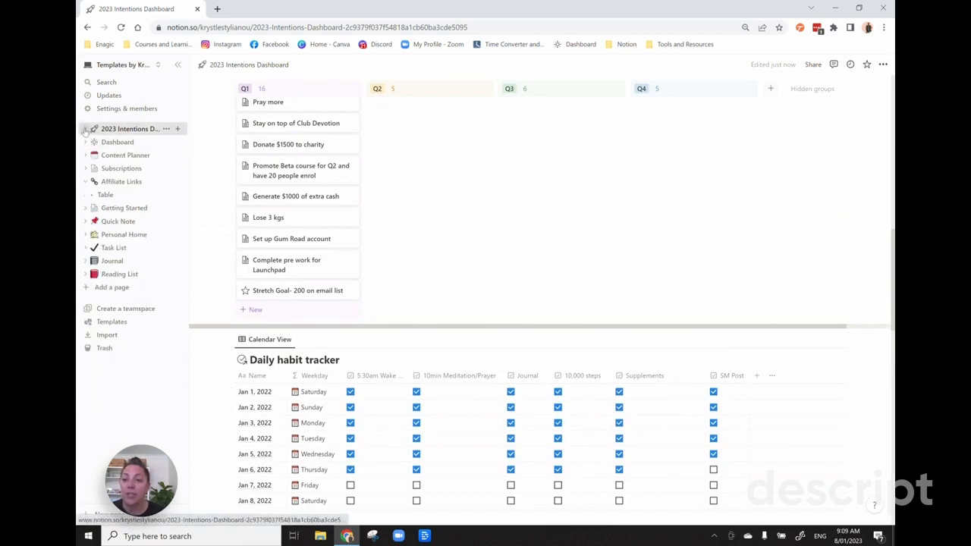
click(84, 130)
click(129, 141)
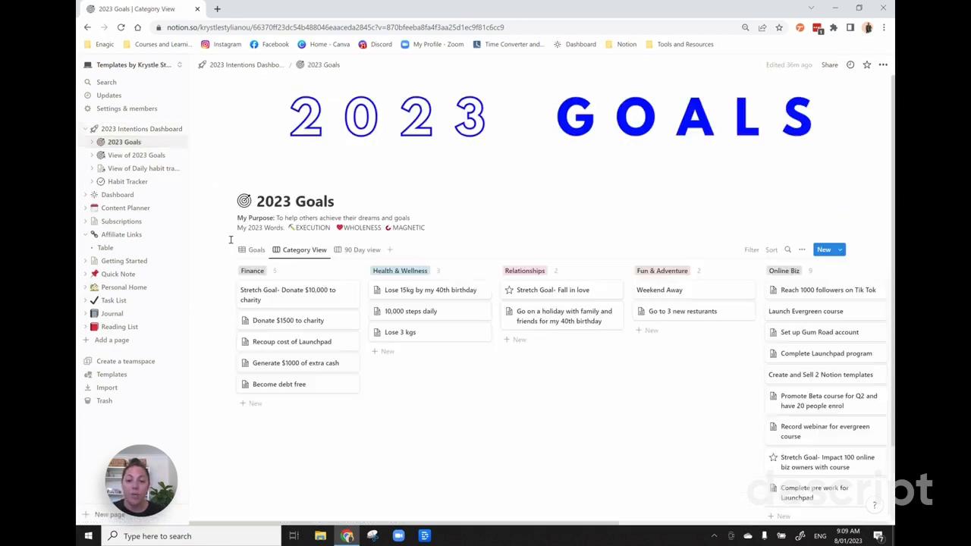
scroll(227, 243, down, 1)
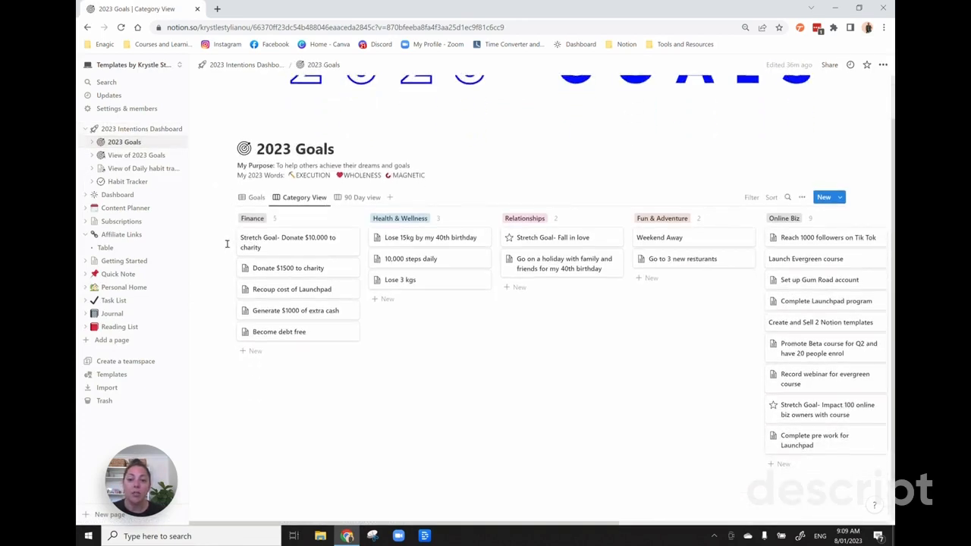
scroll(227, 243, up, 1)
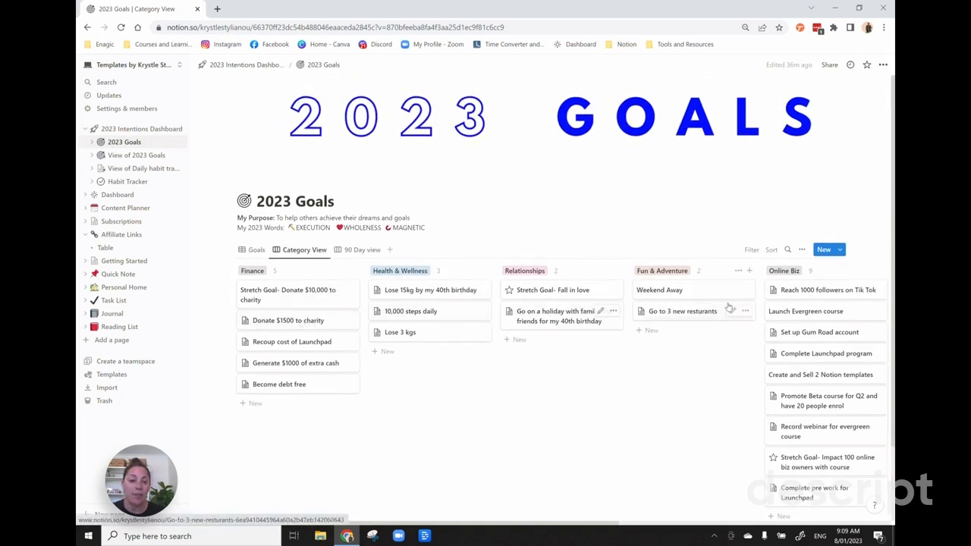
Step: Check the layout options of the Category View and switch the 2023 Goals database to the Goals table view
click(801, 251)
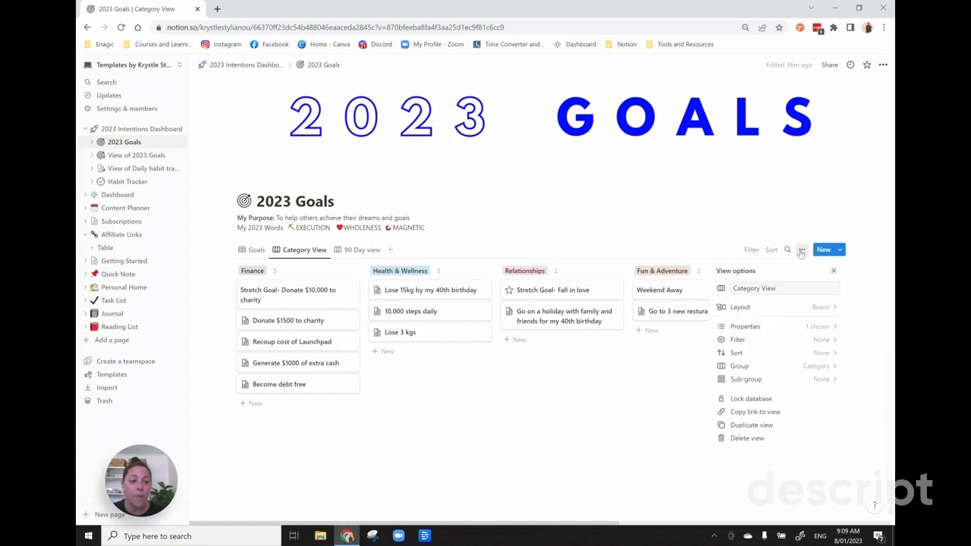
click(767, 312)
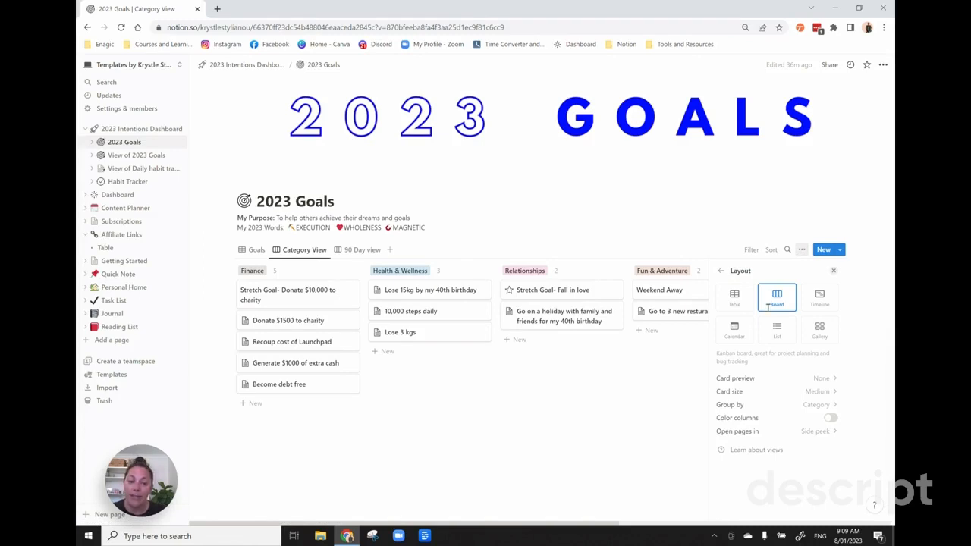
click(657, 217)
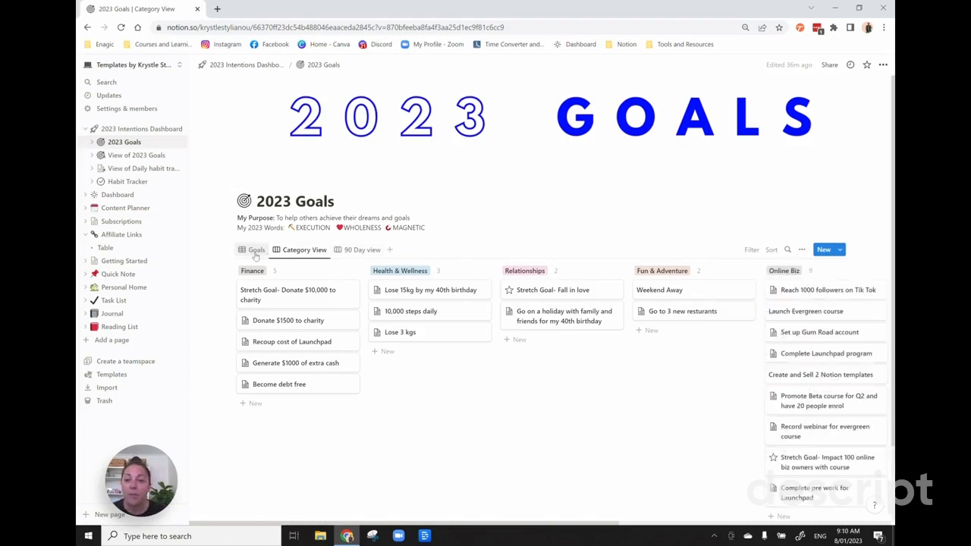
click(256, 253)
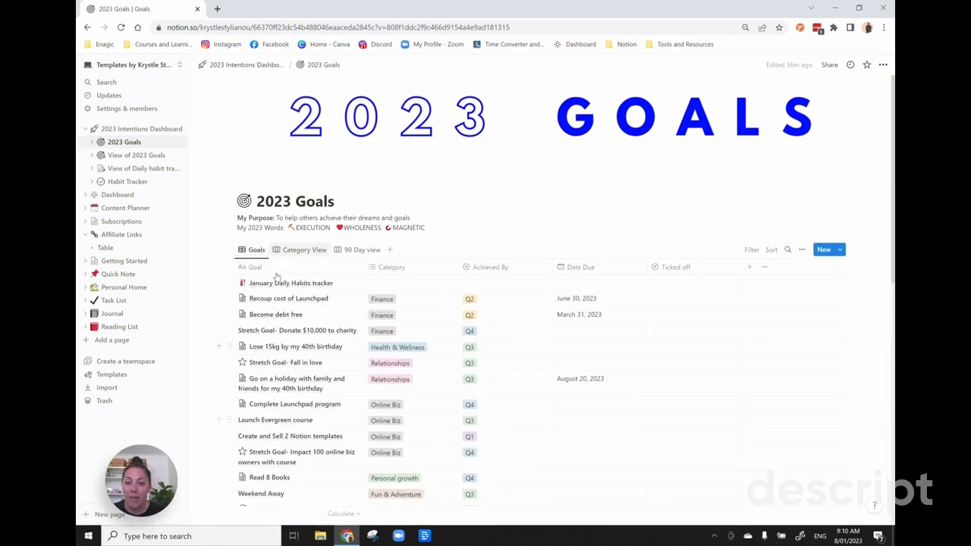
Step: Look over the Category View and 90 Day view of the 2023 Goals database and return to the Goals table view
click(293, 253)
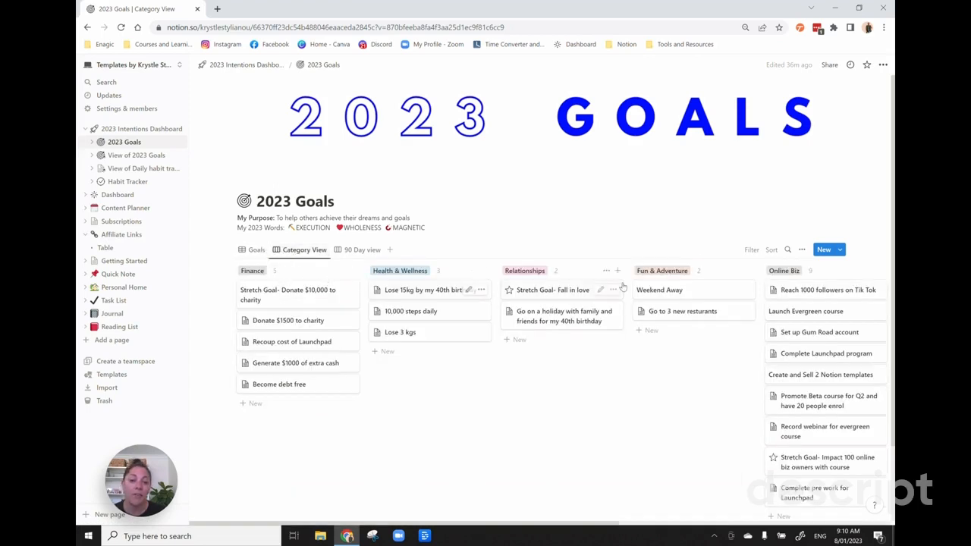
click(357, 253)
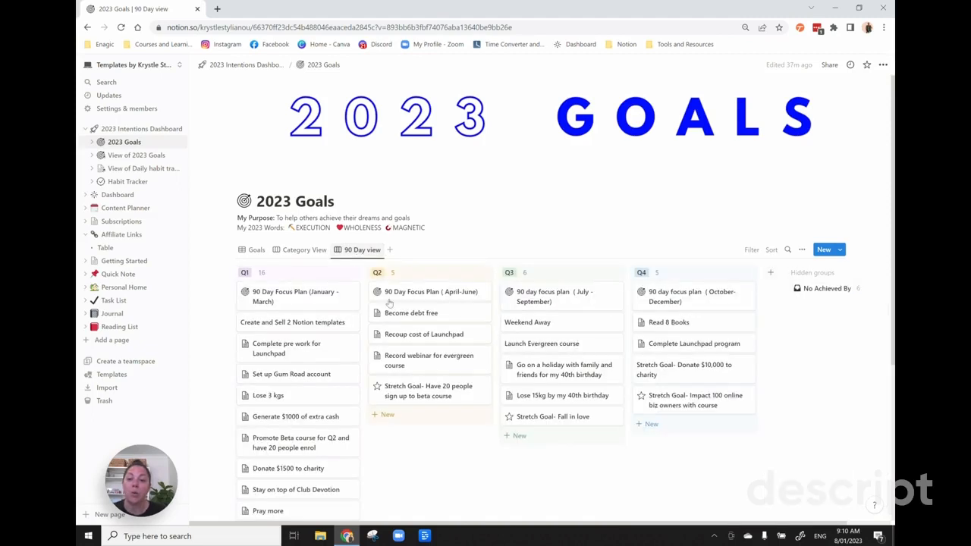
click(286, 254)
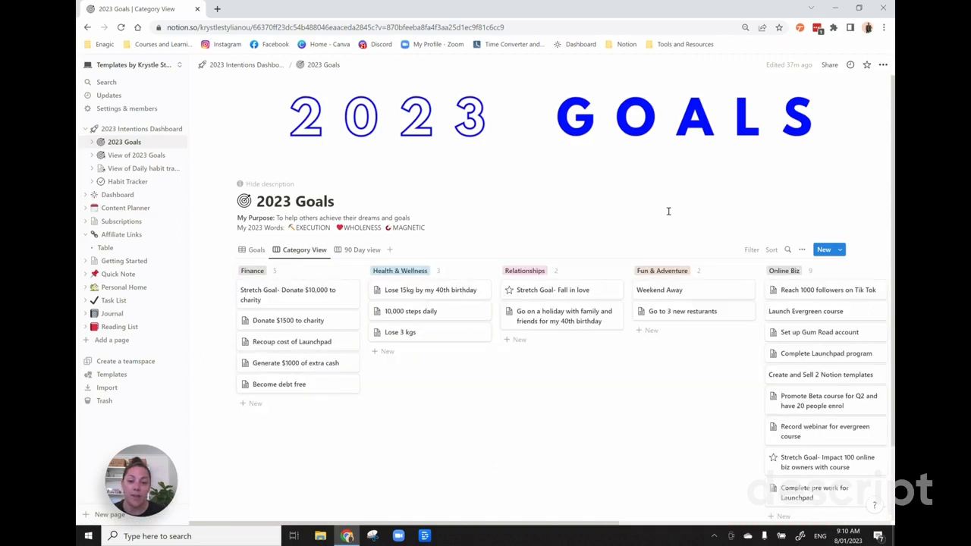
click(252, 250)
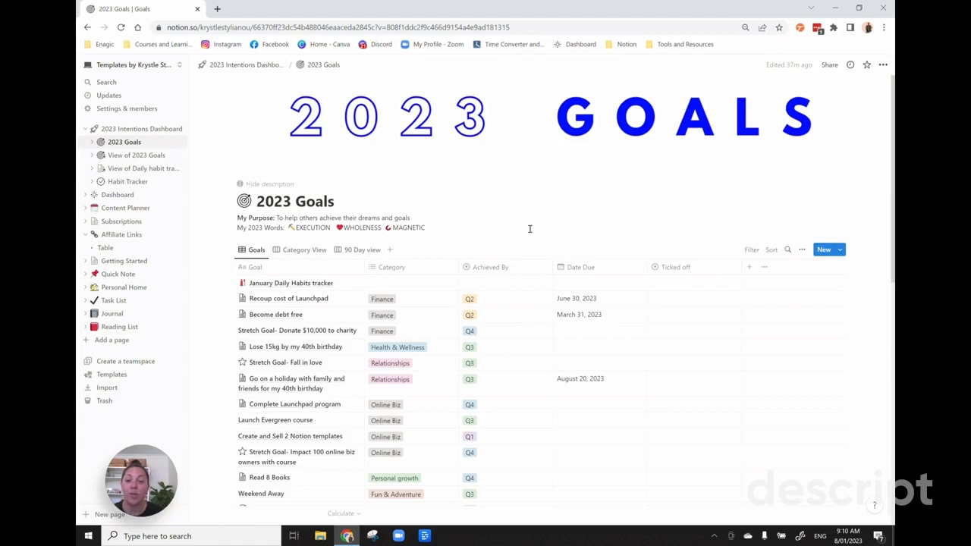
Step: Check the Category property's name and available property types, and open its settings to view the category options
click(444, 272)
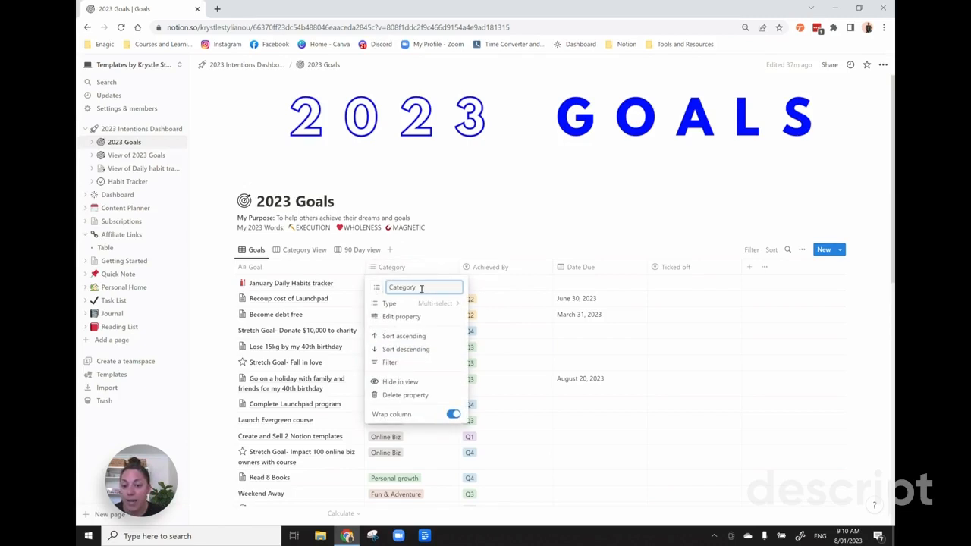
drag(421, 288, 392, 284)
click(440, 292)
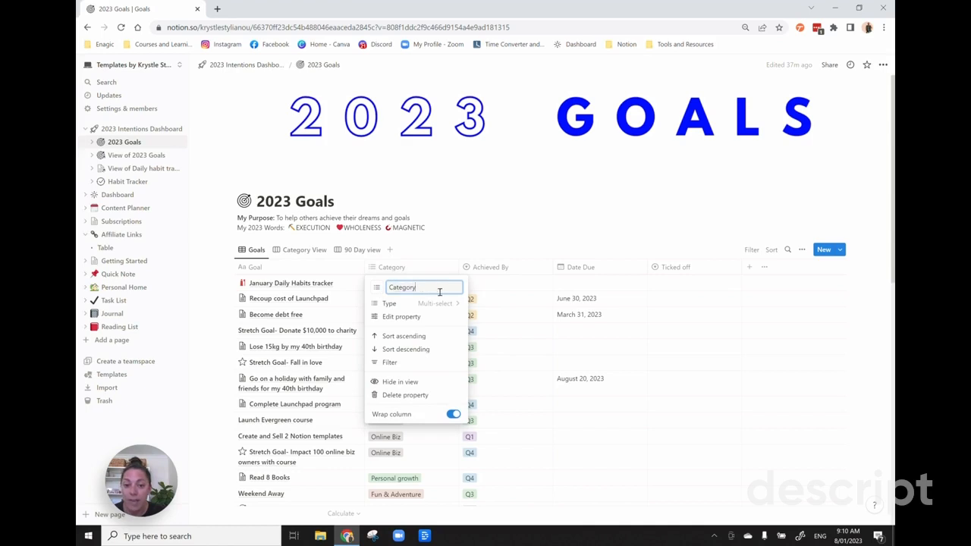
click(427, 303)
click(427, 304)
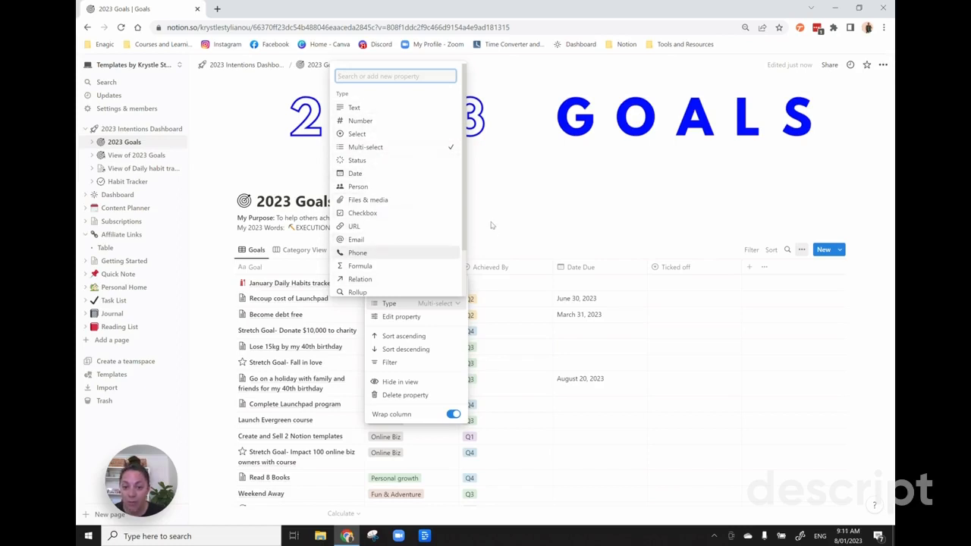
click(399, 318)
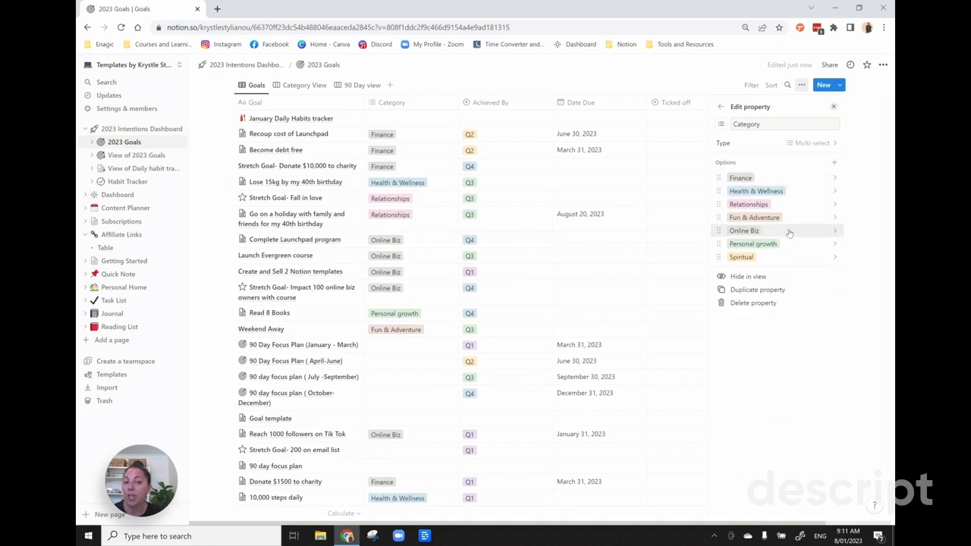
Step: Try renaming the Category property's Finance option to Money, restore the name Finance, and close the property settings
click(829, 180)
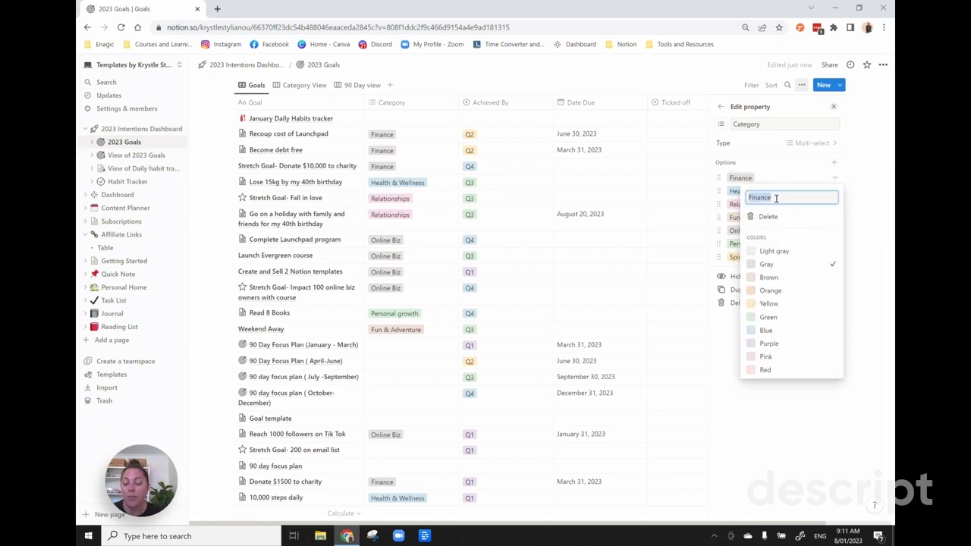
text(Money)
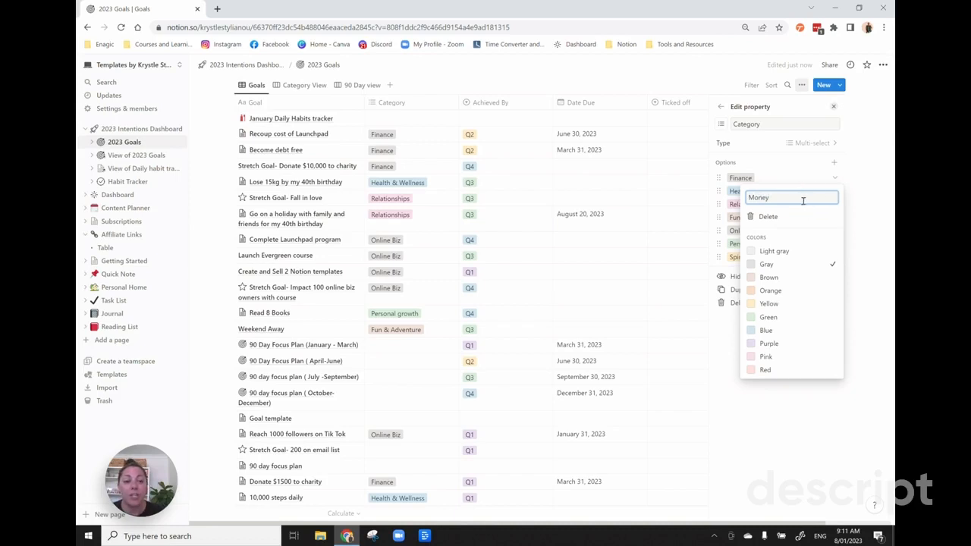
drag(802, 199, 742, 202)
text(Fi)
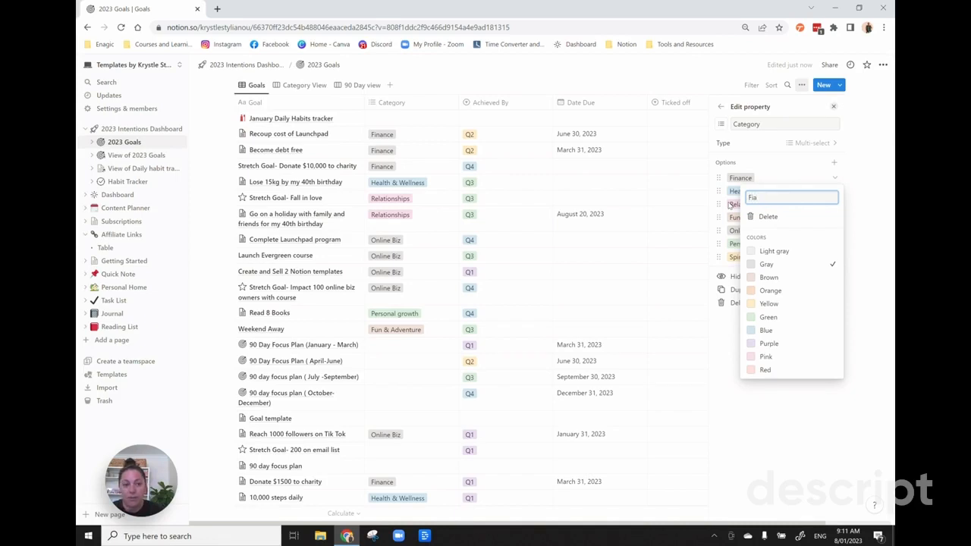
text(nance)
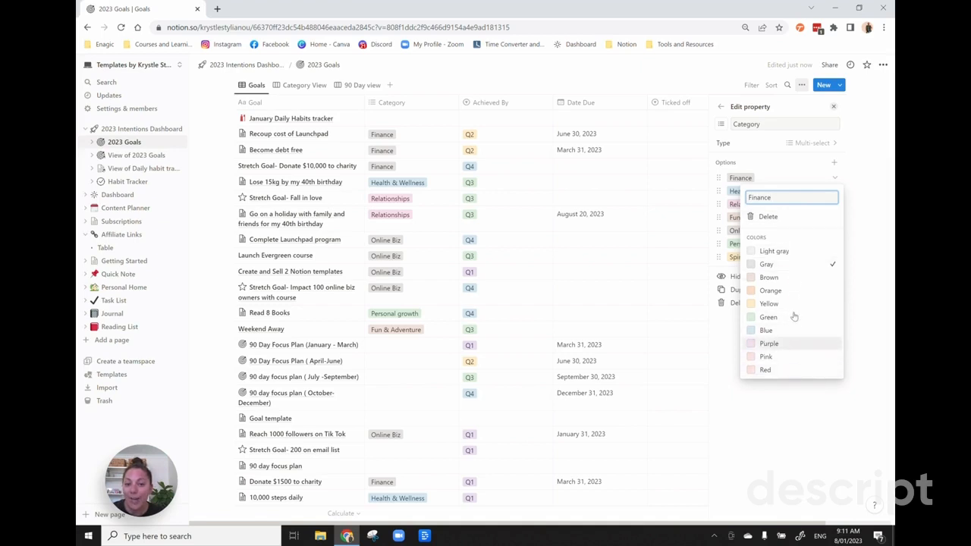
click(863, 149)
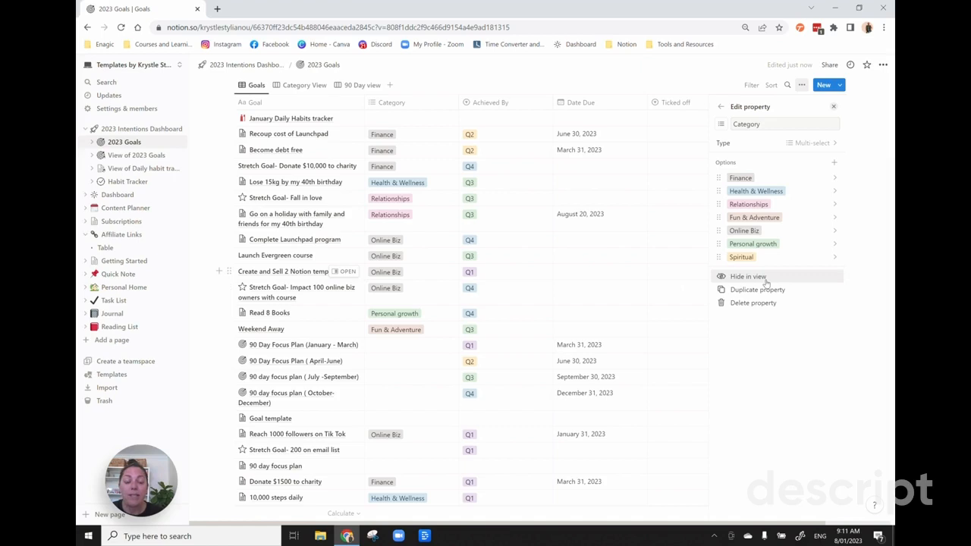
click(685, 81)
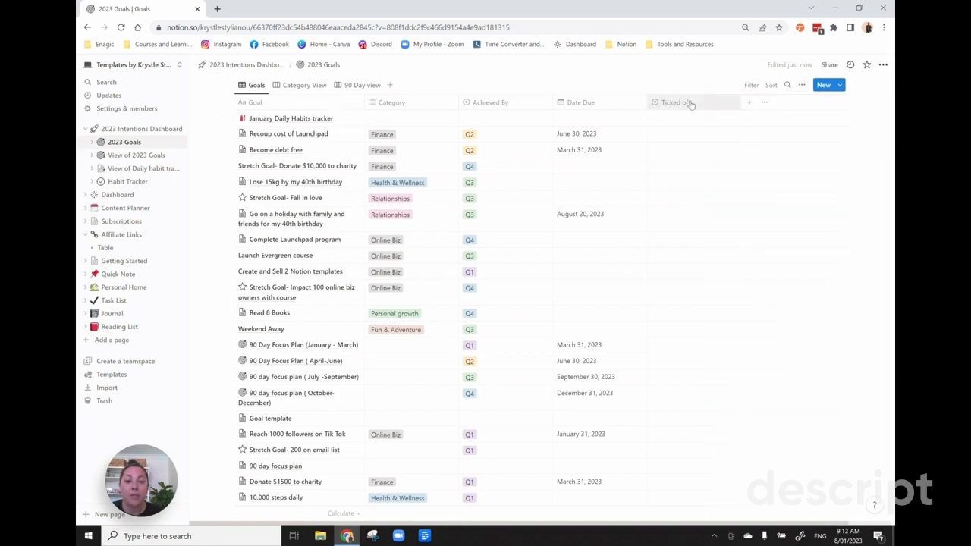
Step: Hide the Ticked off column in the Goals table and check the view's list of shown and hidden properties
click(703, 108)
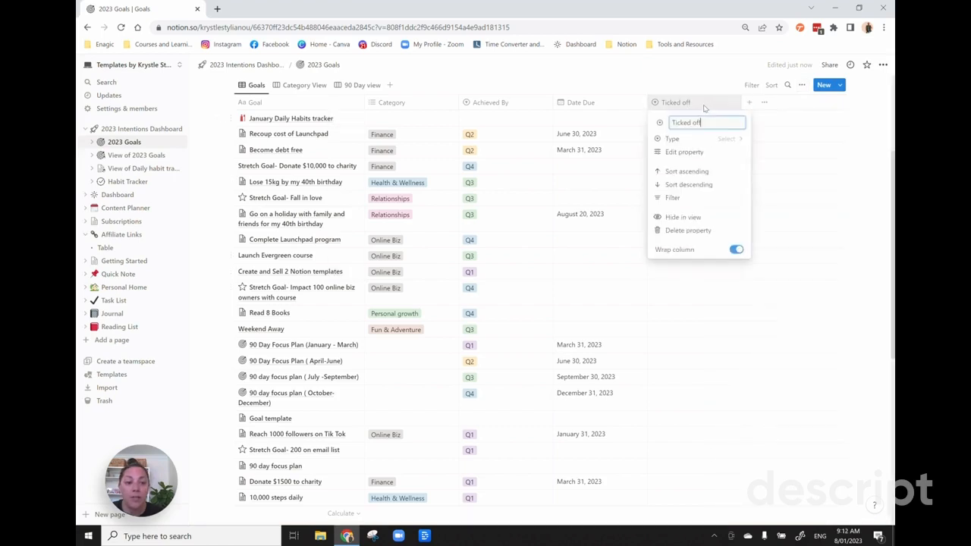
click(701, 219)
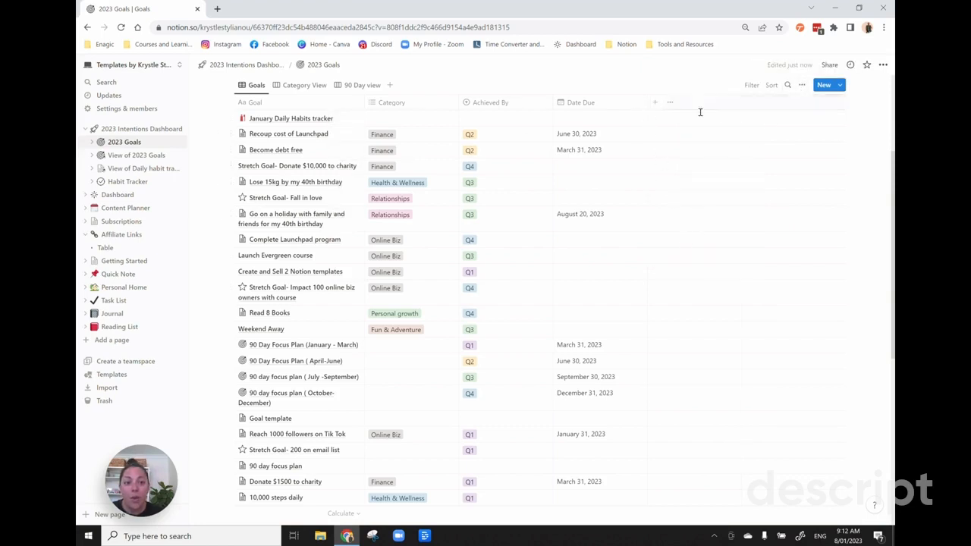
click(802, 85)
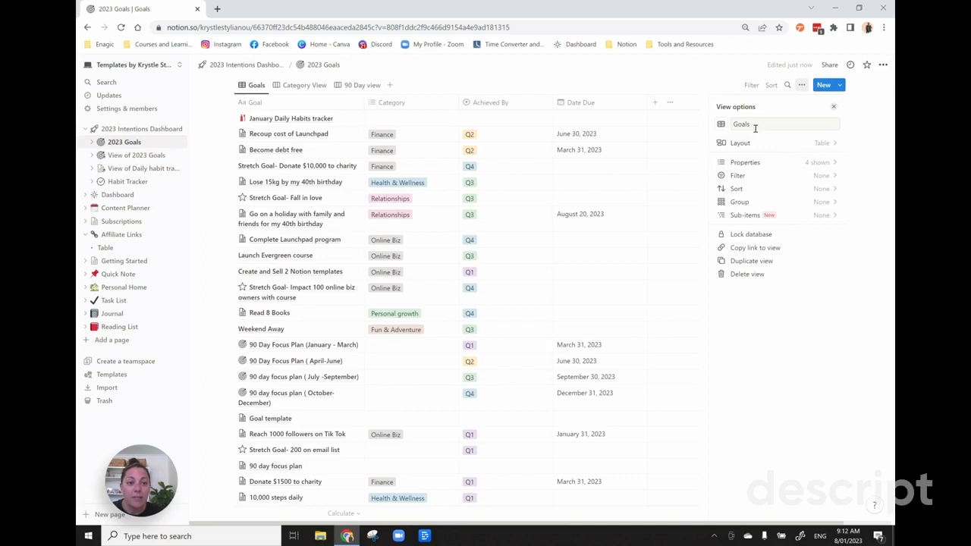
click(833, 107)
click(692, 107)
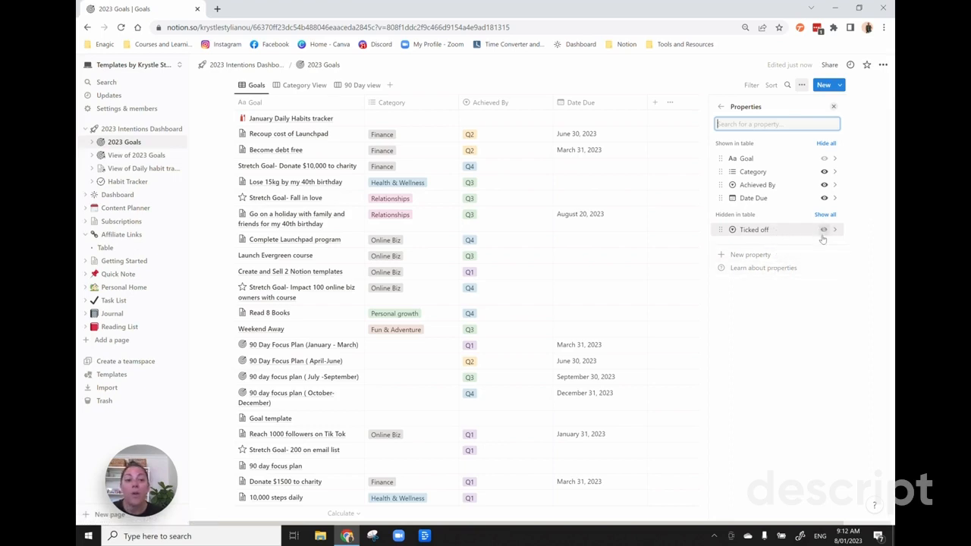
click(616, 74)
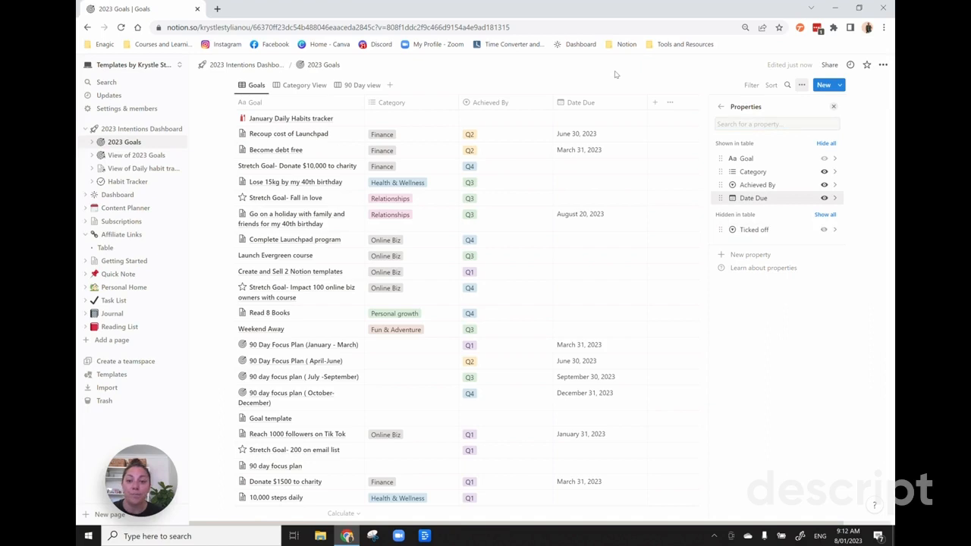
Step: Open the View of Daily habit tracker page and add a new property named "Habit example" to the table
scroll(591, 106, up, 3)
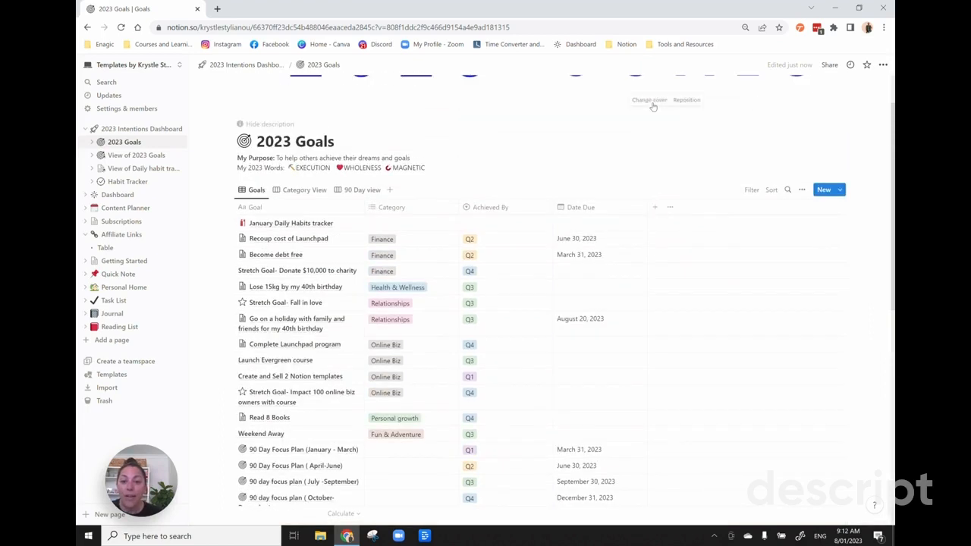
click(131, 169)
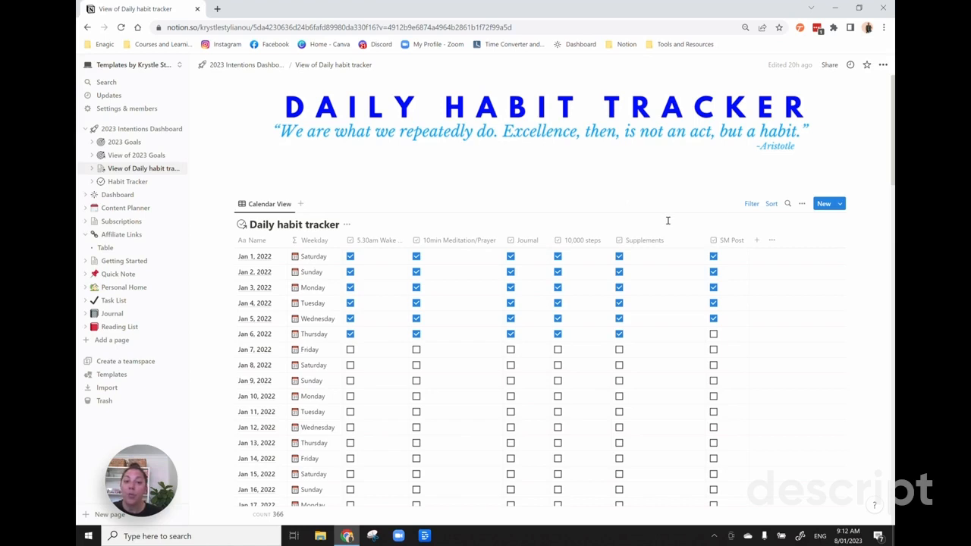
click(759, 242)
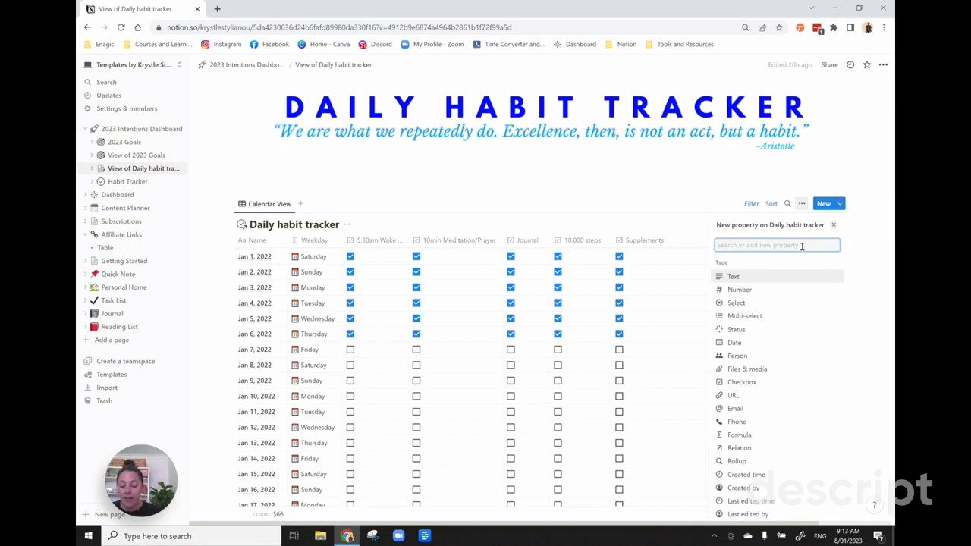
text(Habit t)
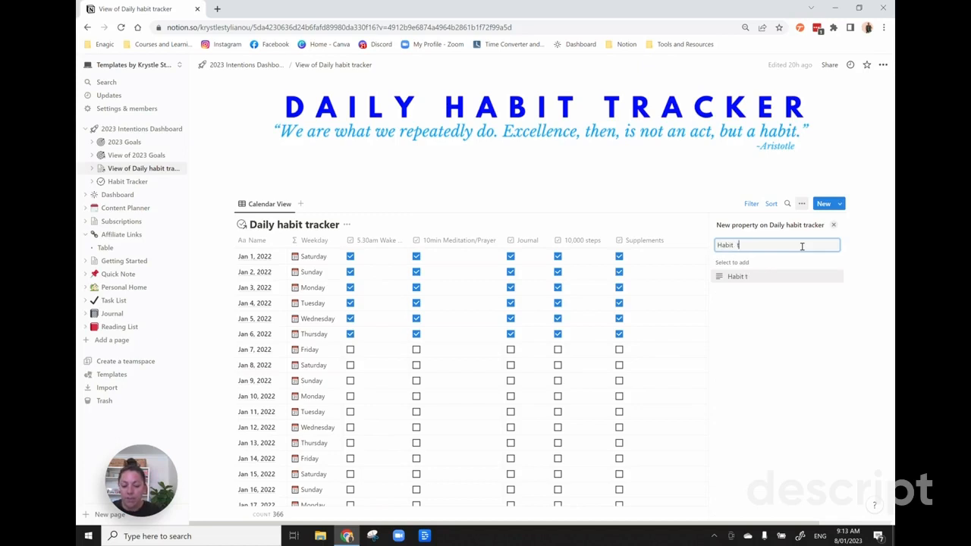
key(BackSpace)
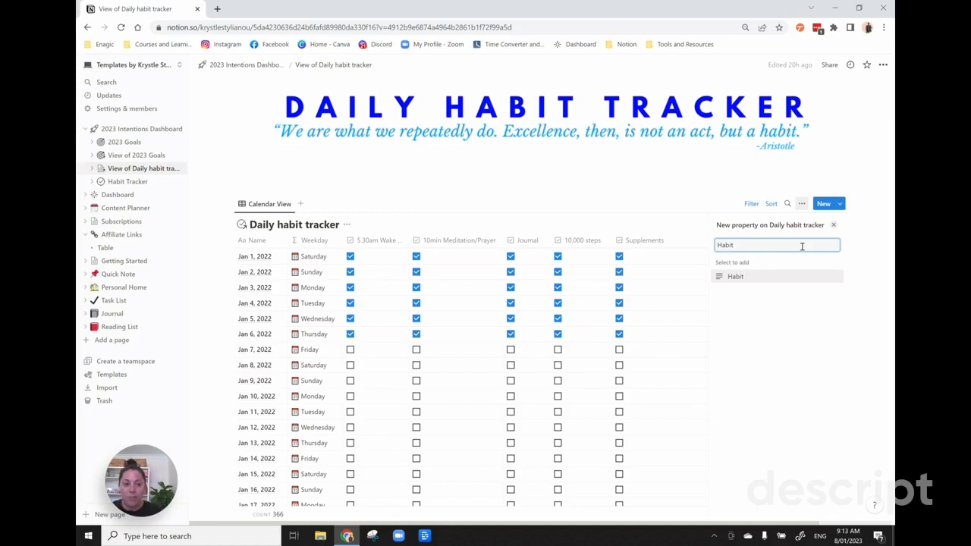
text(exa,ple)
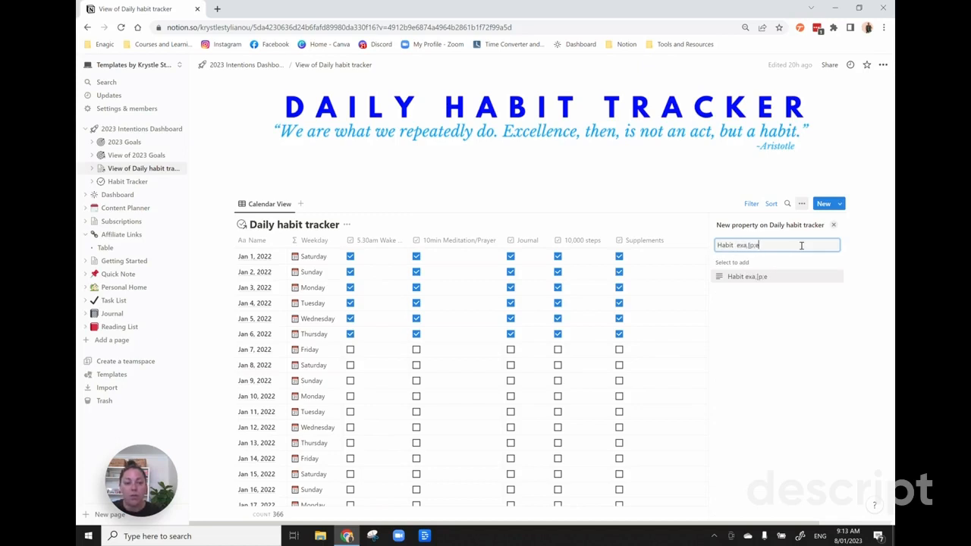
key(BackSpace)
key(BackSpace)
key(BackSpace)
key(BackSpace)
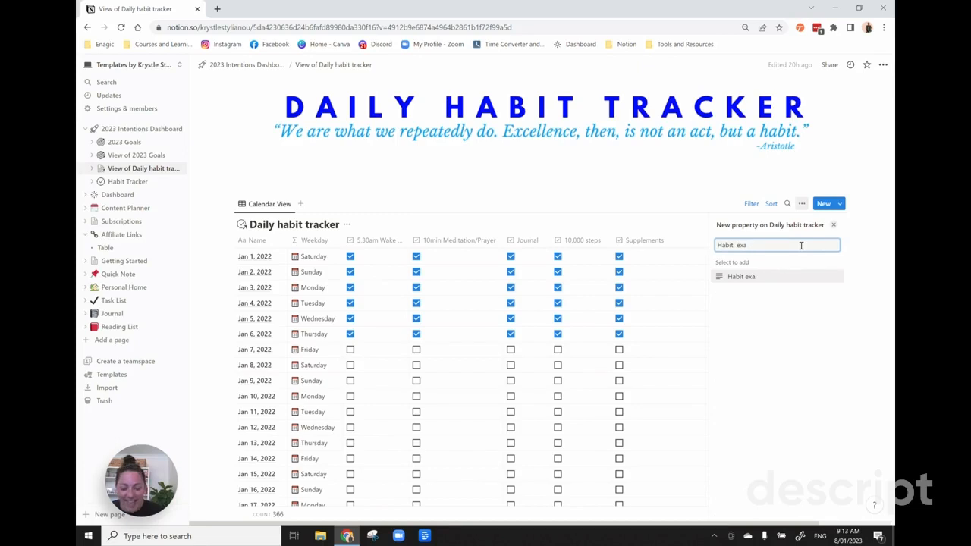
text(mple)
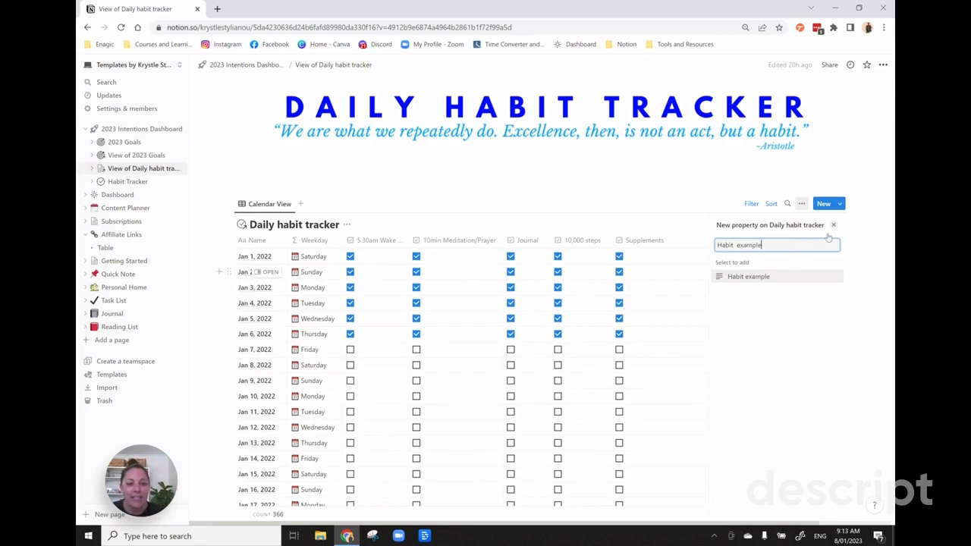
click(782, 276)
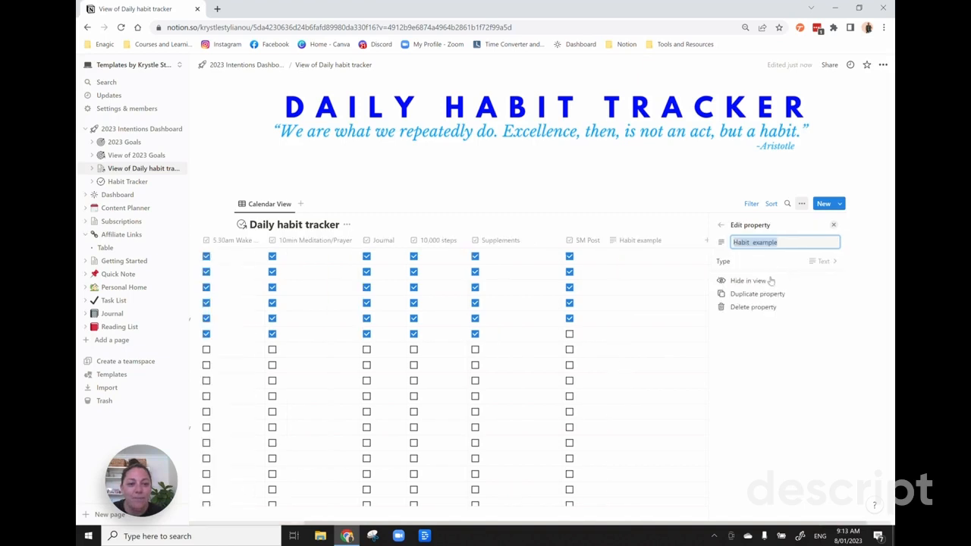
click(690, 199)
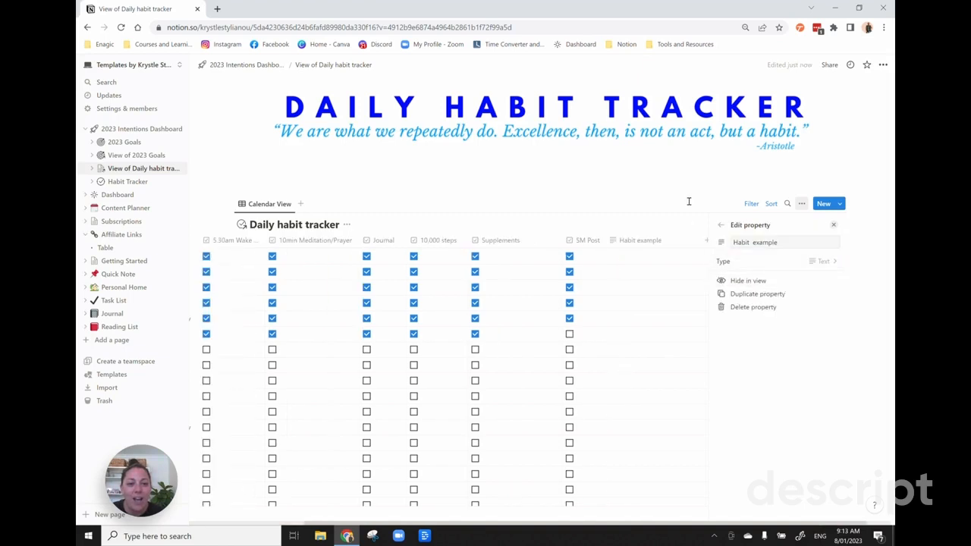
scroll(745, 251, left, 2)
key(Escape)
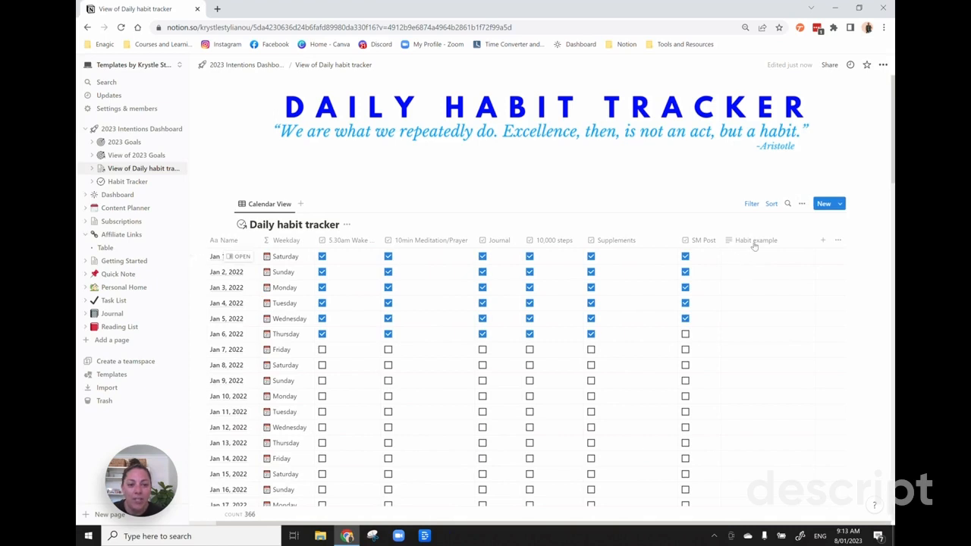
Step: Change the type of the Habit example property to Checkbox
click(755, 242)
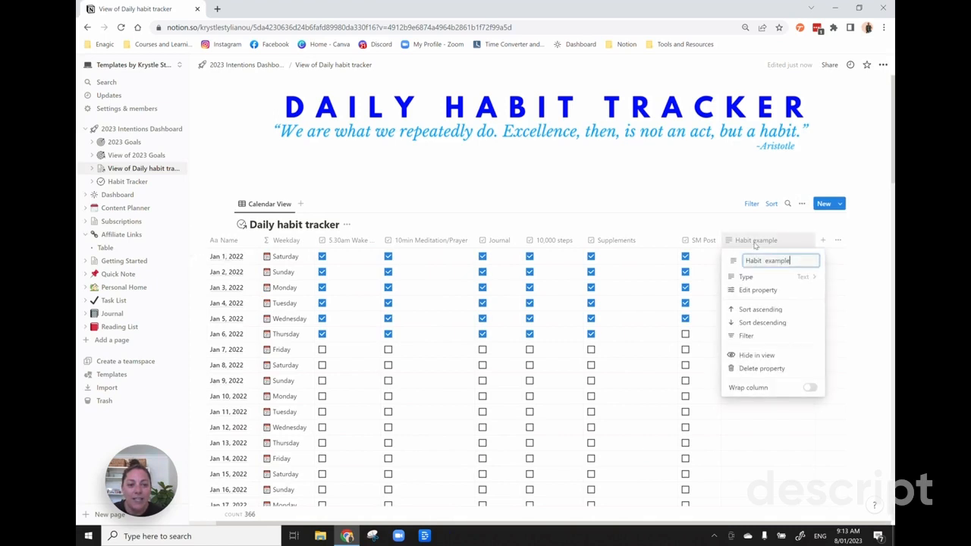
click(795, 280)
click(795, 278)
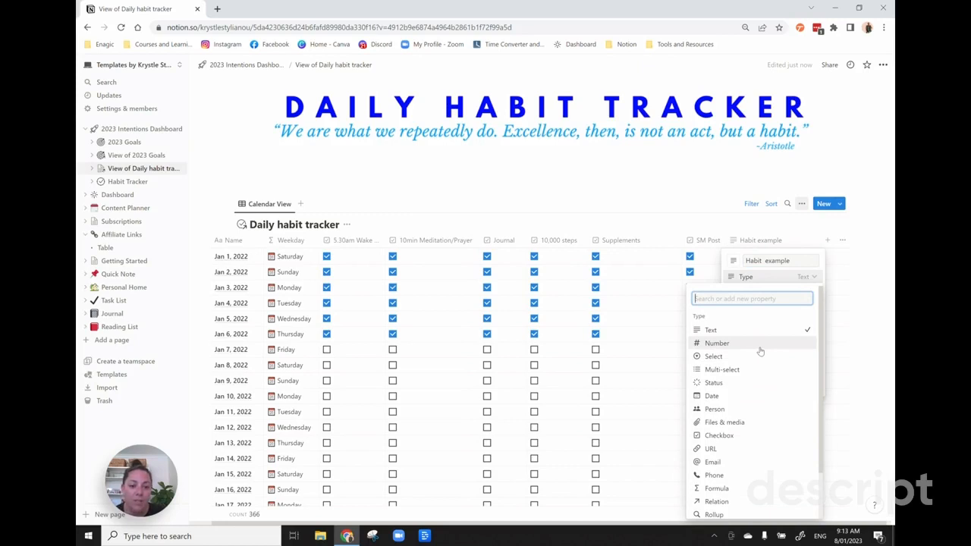
click(738, 439)
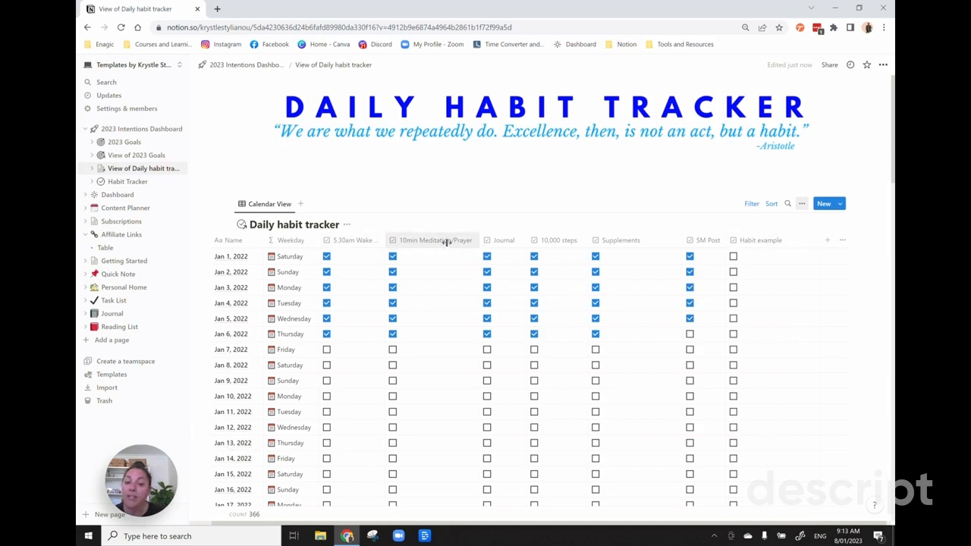
Step: Open the Journal column's name for editing in the Daily habit tracker table and close its property options
click(513, 241)
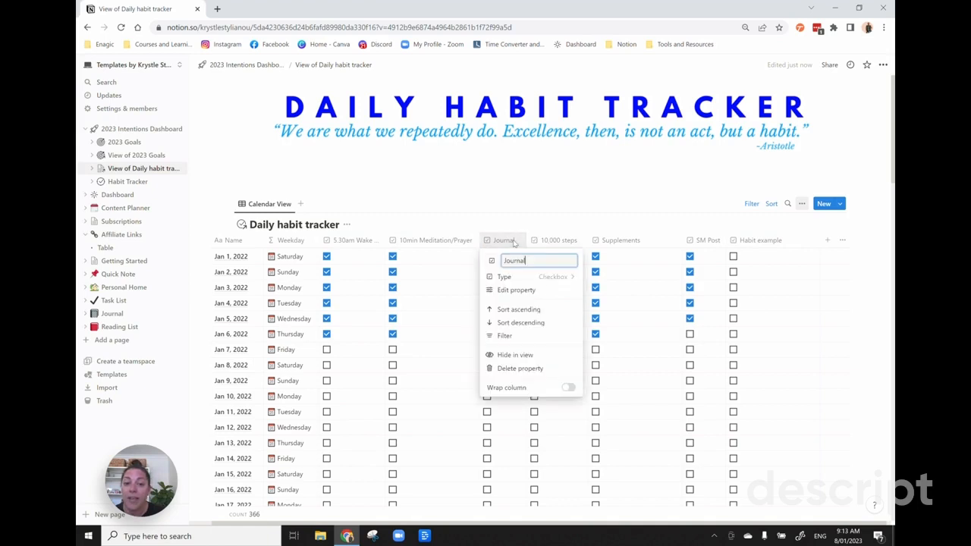
double_click(528, 263)
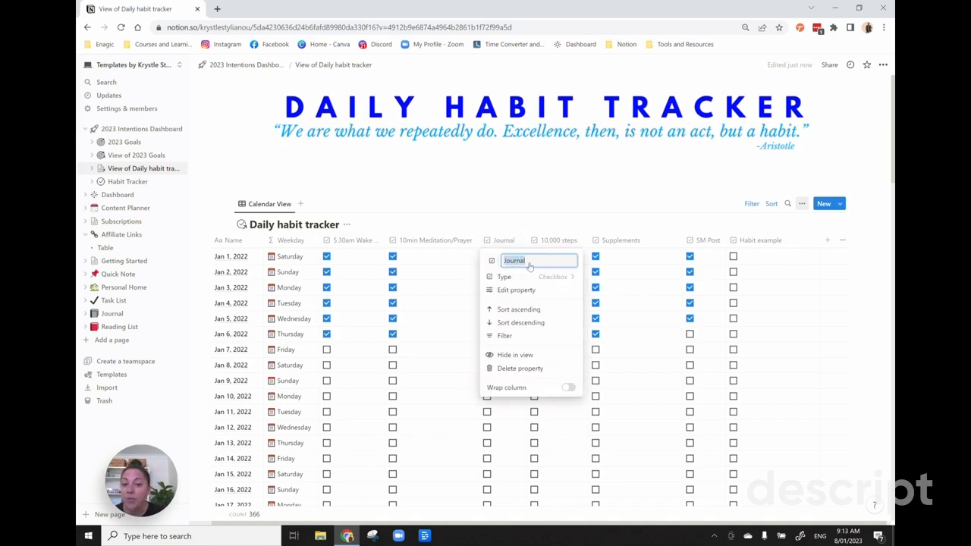
click(614, 209)
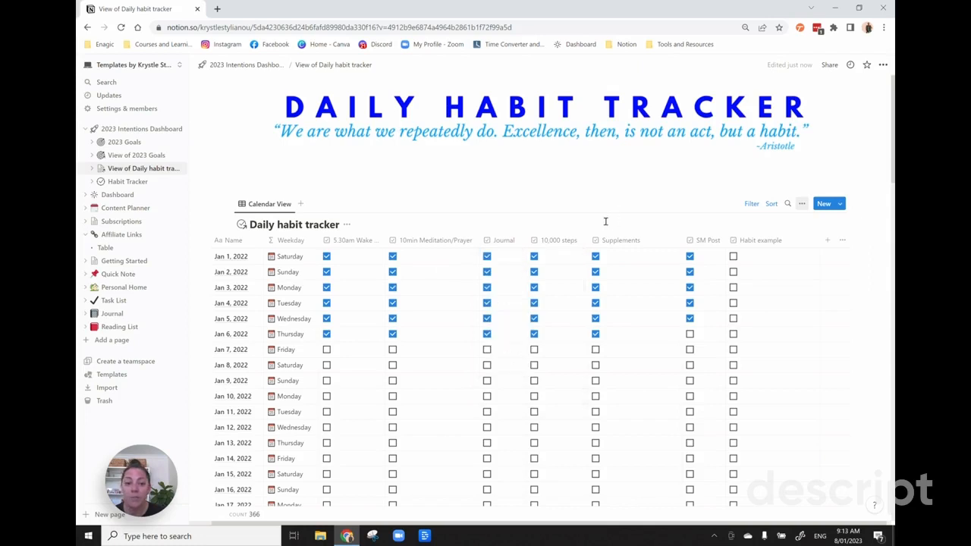
Step: Delete the Habit example property from the Daily habit tracker table and confirm the deletion
click(794, 246)
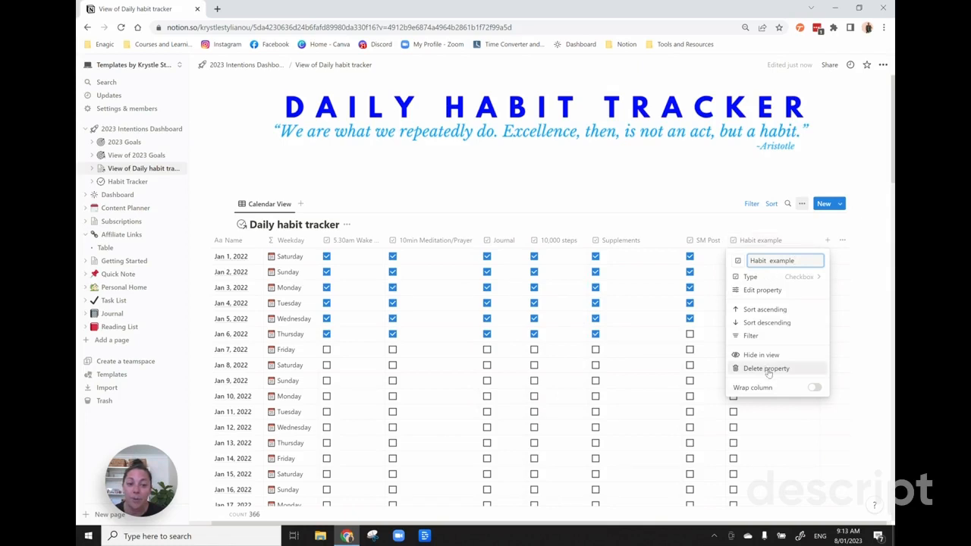
click(766, 369)
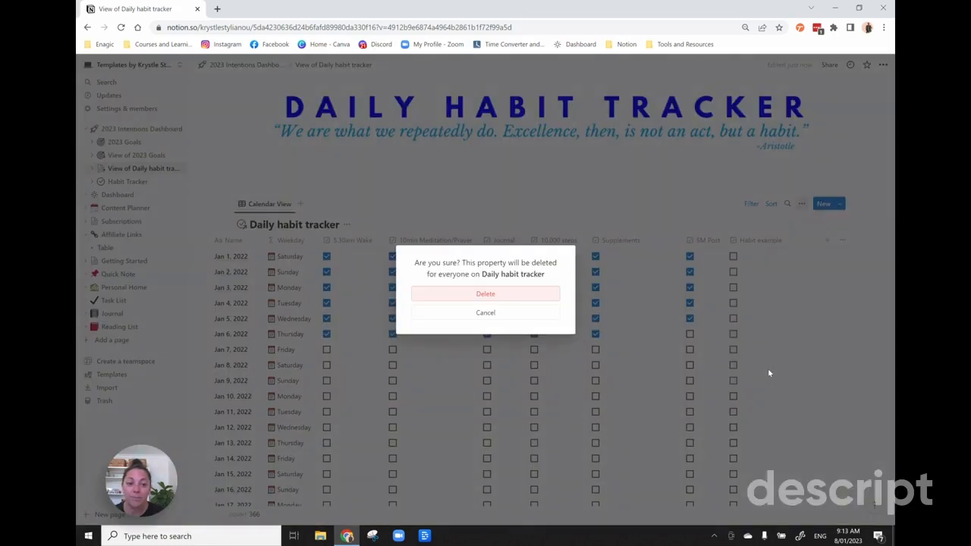
click(498, 296)
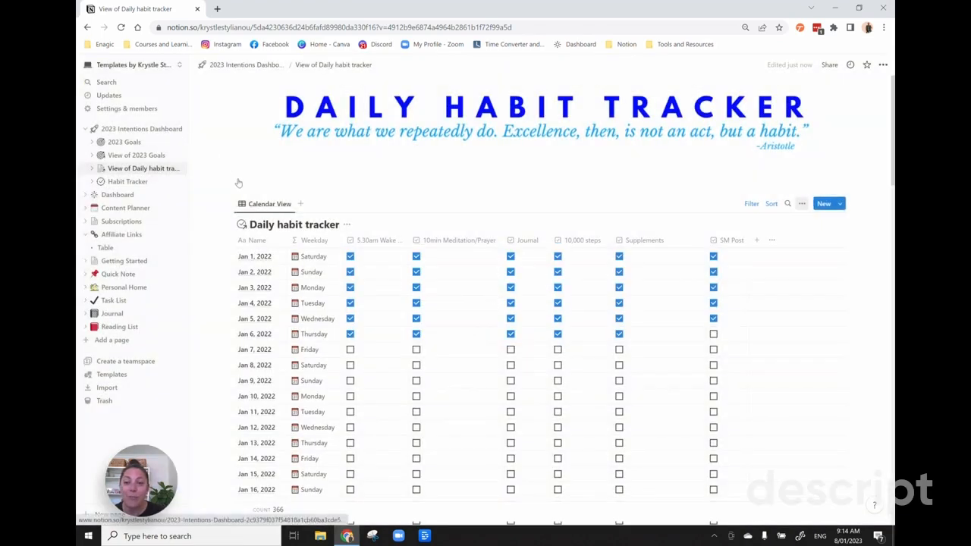
Step: Check the page options of 2023 Intentions Dashboard, dismiss them, and open that page
right_click(163, 130)
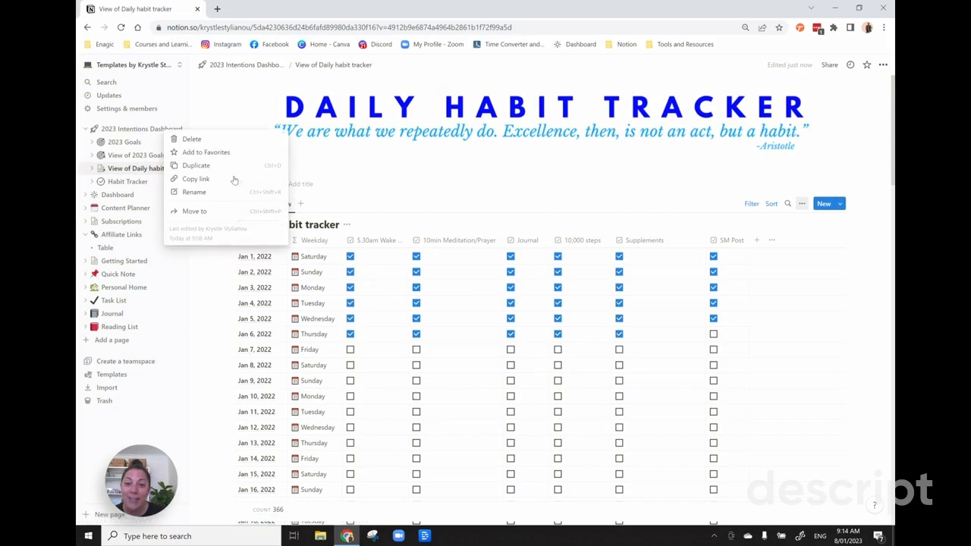
click(144, 133)
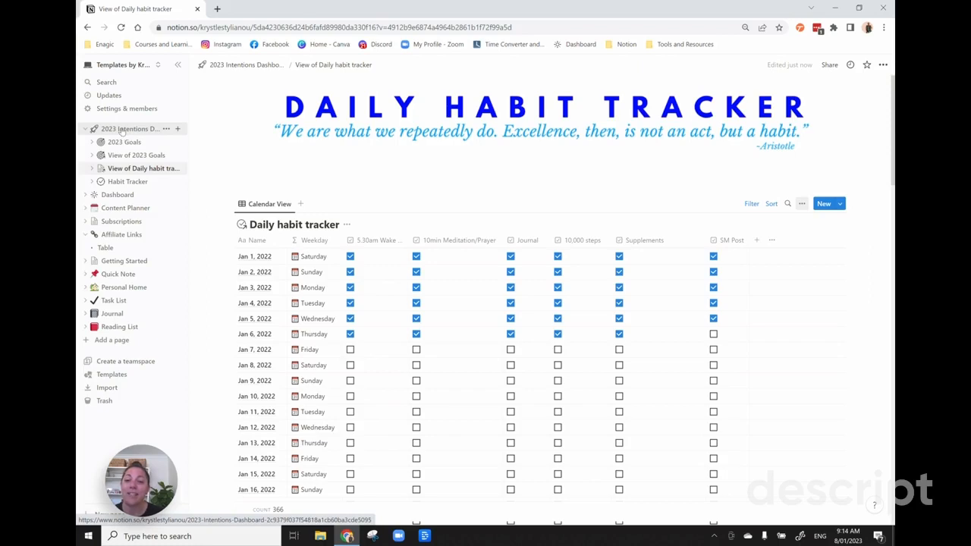
click(121, 131)
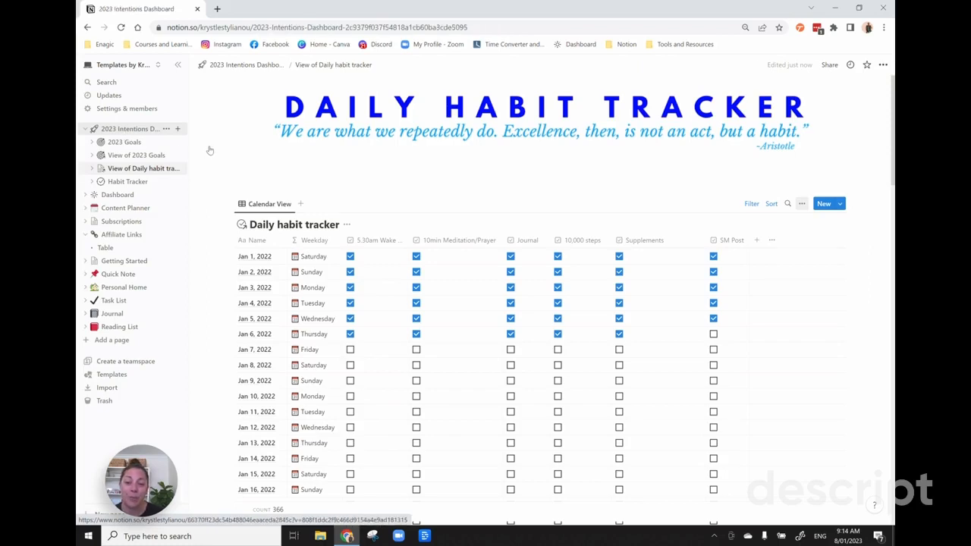